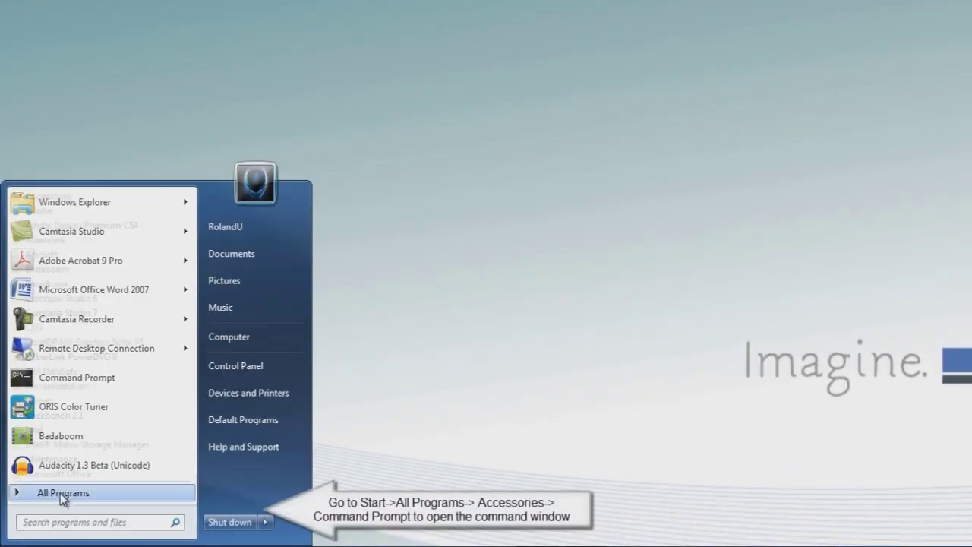
Step: Open a Command Prompt window from the installed accessories
click(60, 493)
click(113, 199)
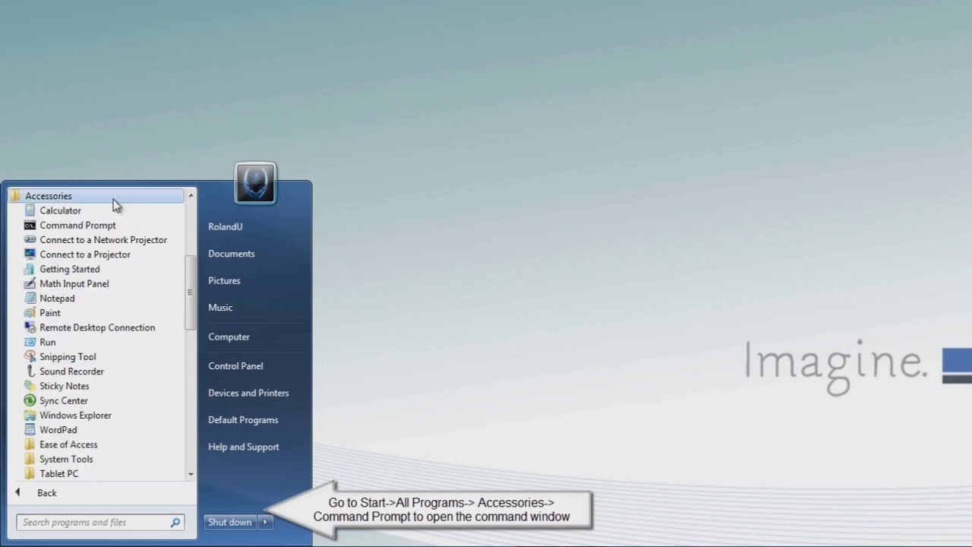
click(101, 220)
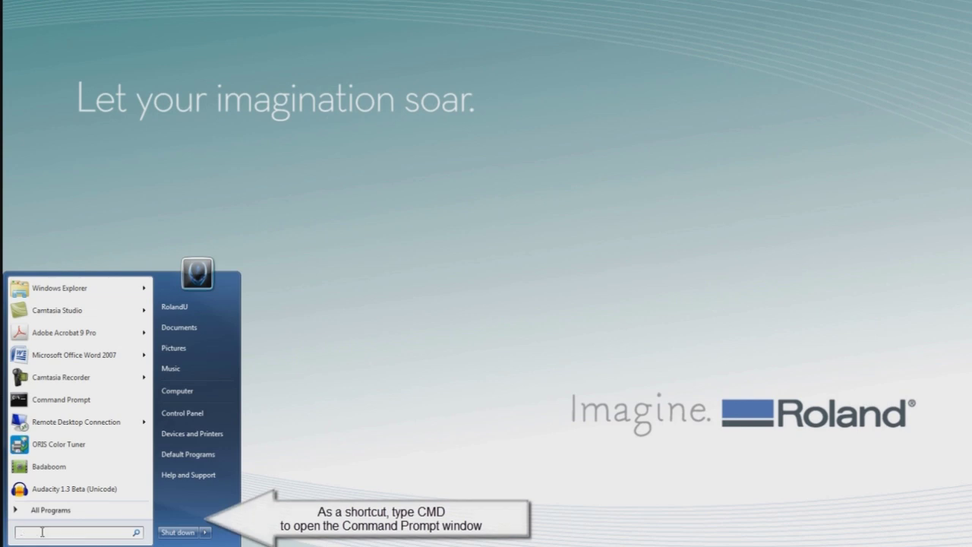
Step: Launch the command window through a program search for CMD and run ipconfig to read the computer's network configuration
text(CM)
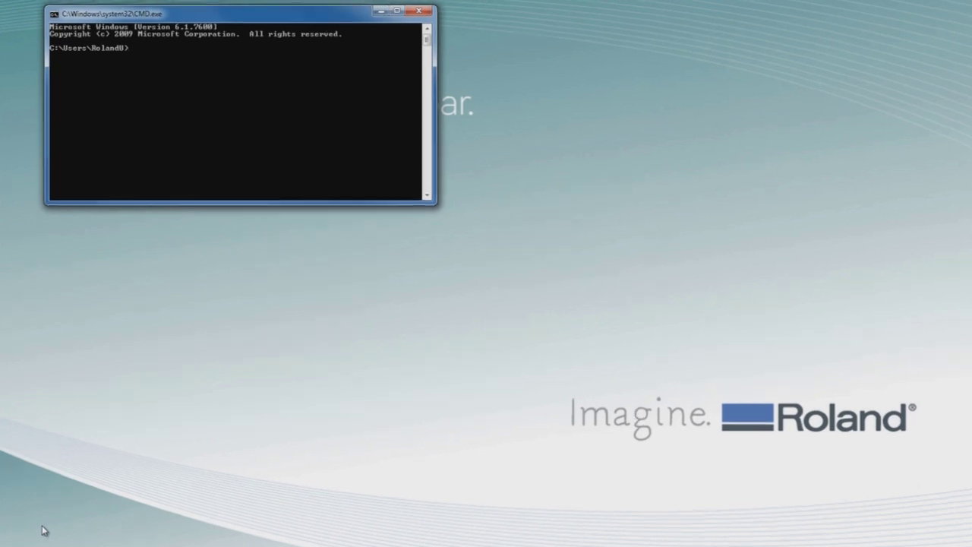
text(ipcon)
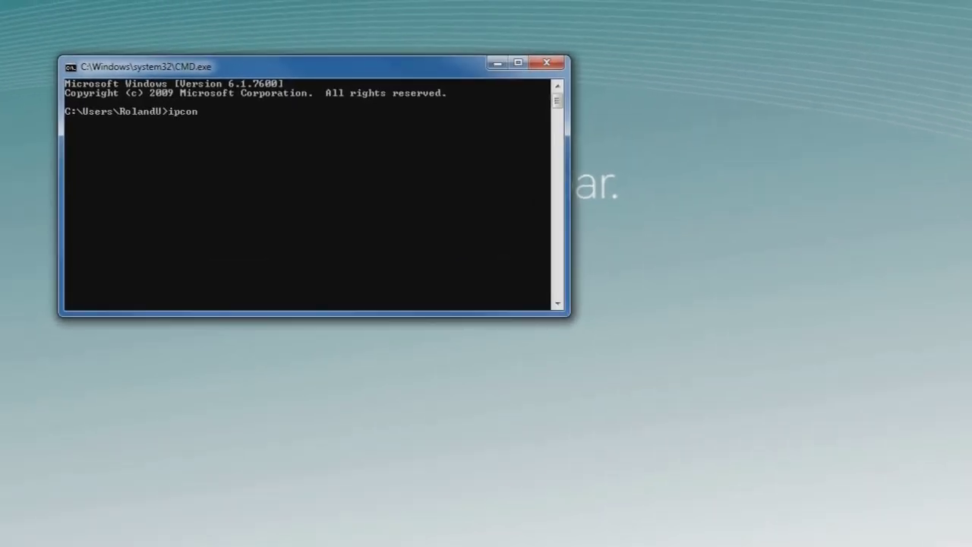
text(fig)
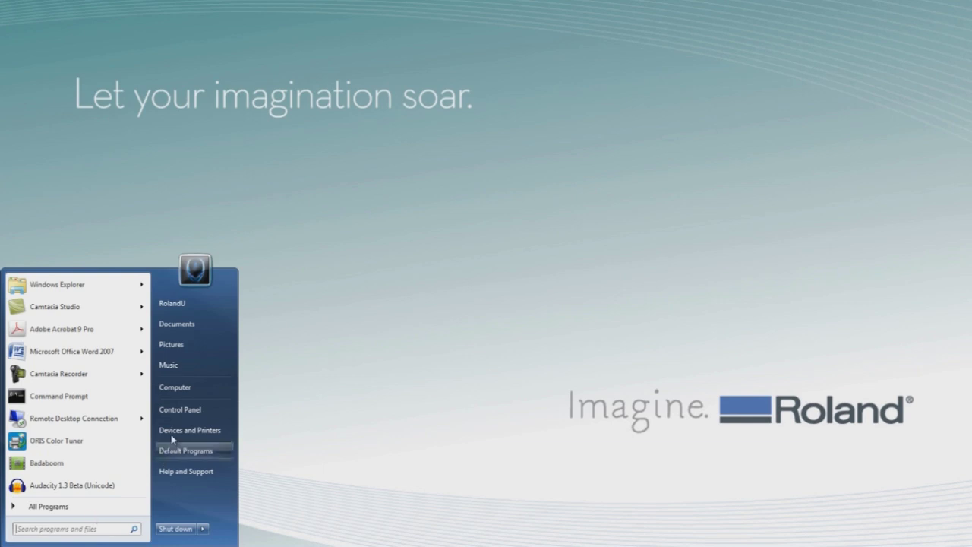
Step: Open the Local Area Connection status from the Network and Sharing Center
click(180, 409)
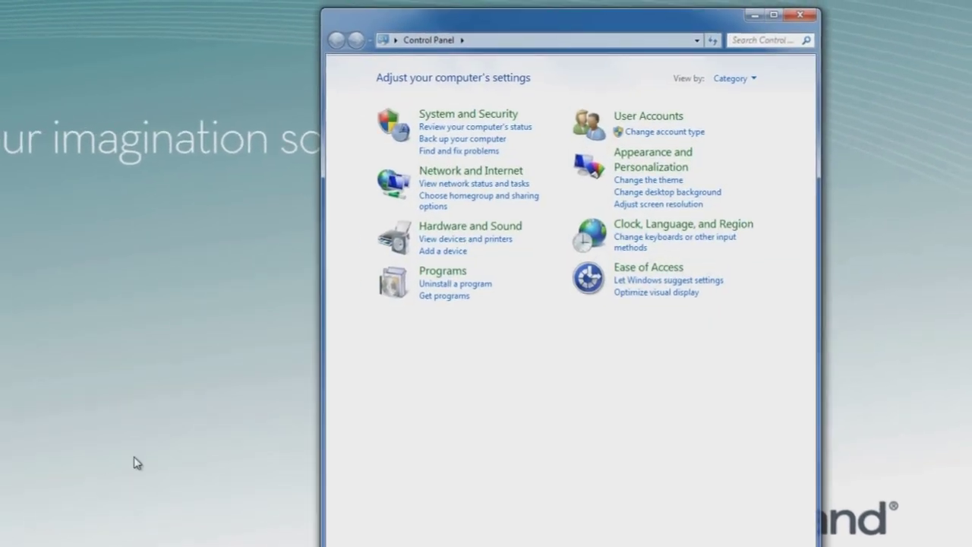
click(449, 173)
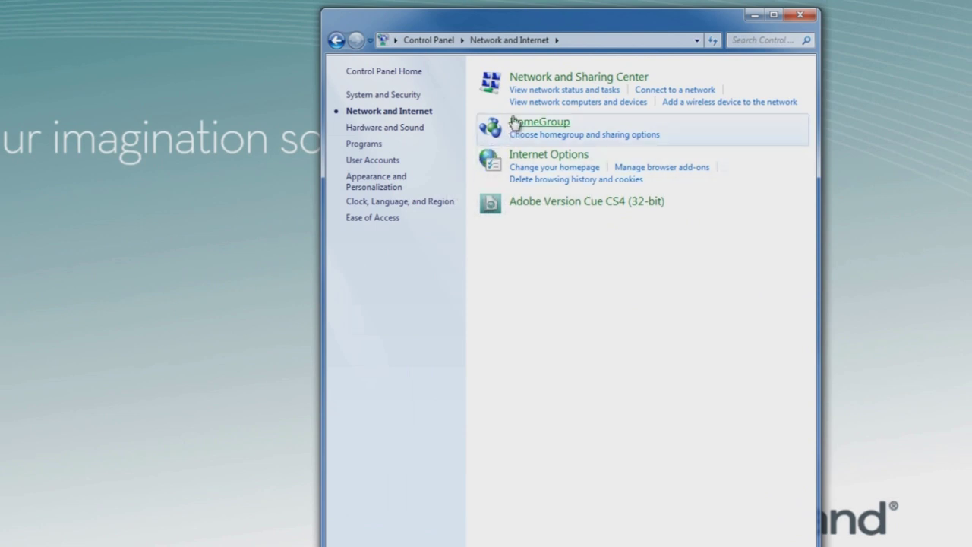
click(521, 91)
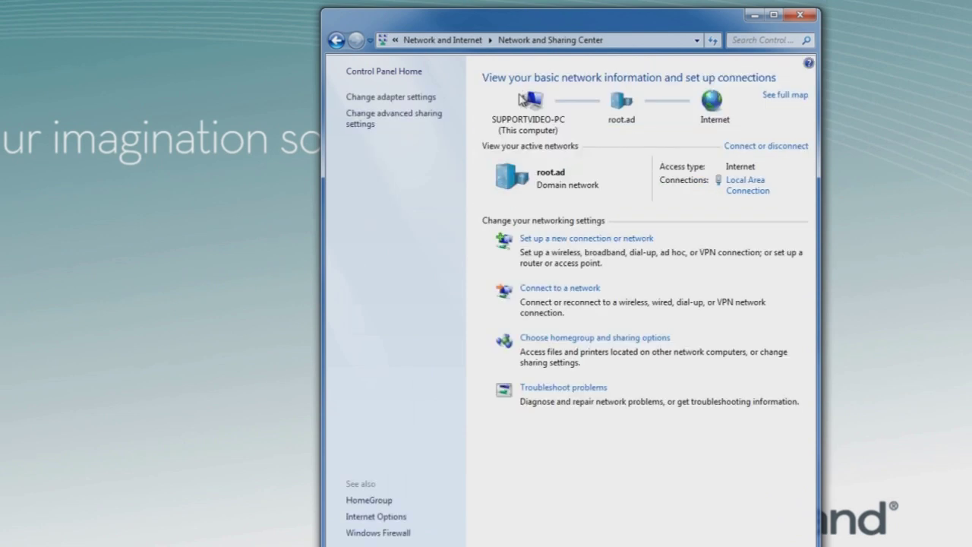
click(739, 191)
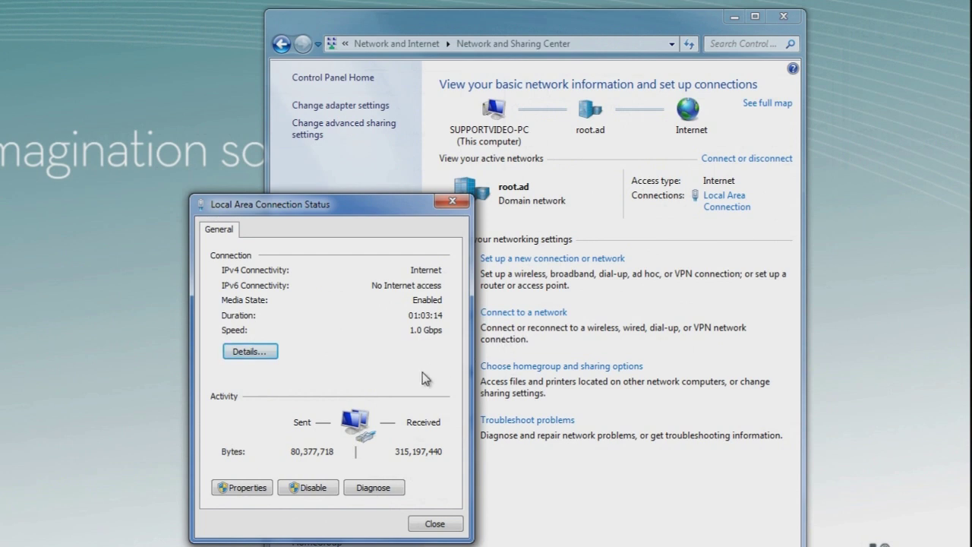
Step: Check how the Local Area Connection's Internet Protocol Version 4 (TCP/IPv4) gets its IP address, and close the network windows
click(258, 492)
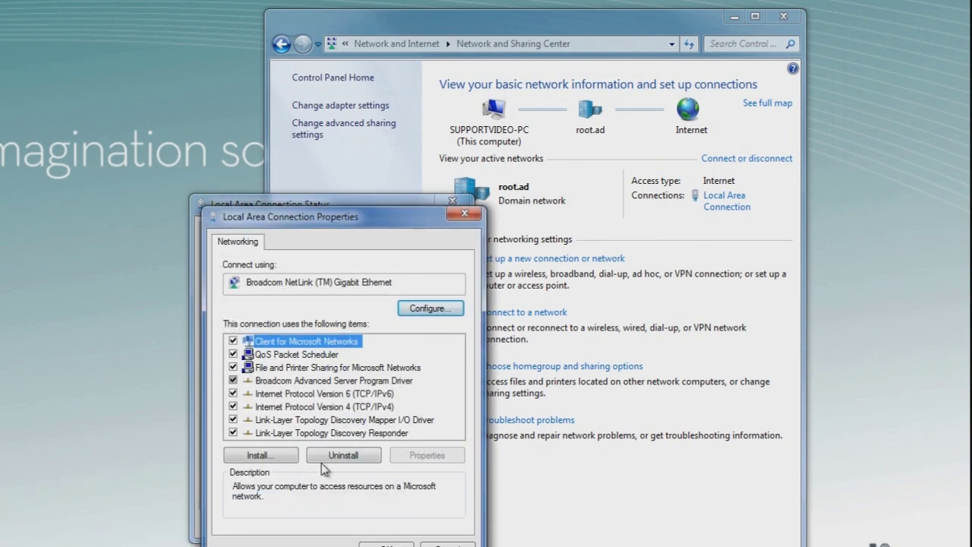
click(380, 411)
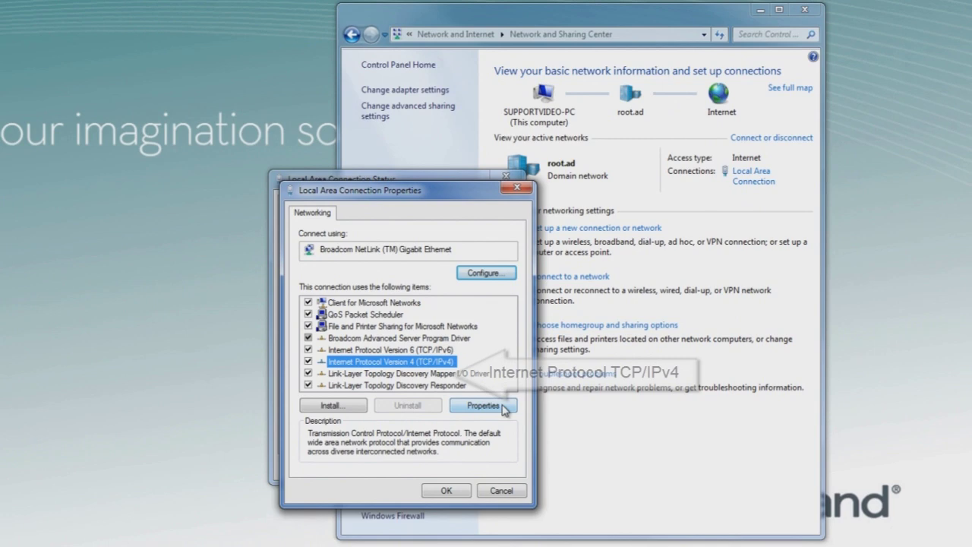
click(504, 408)
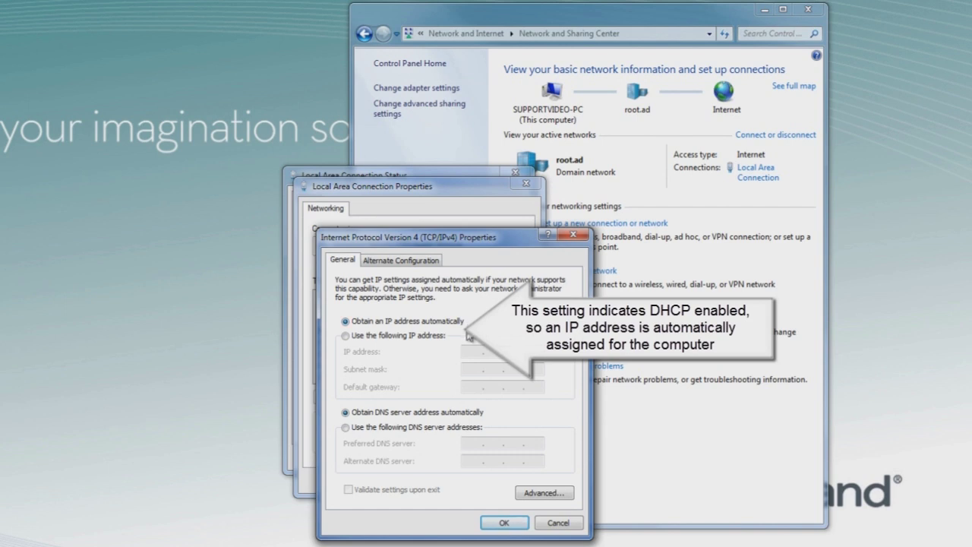
click(503, 524)
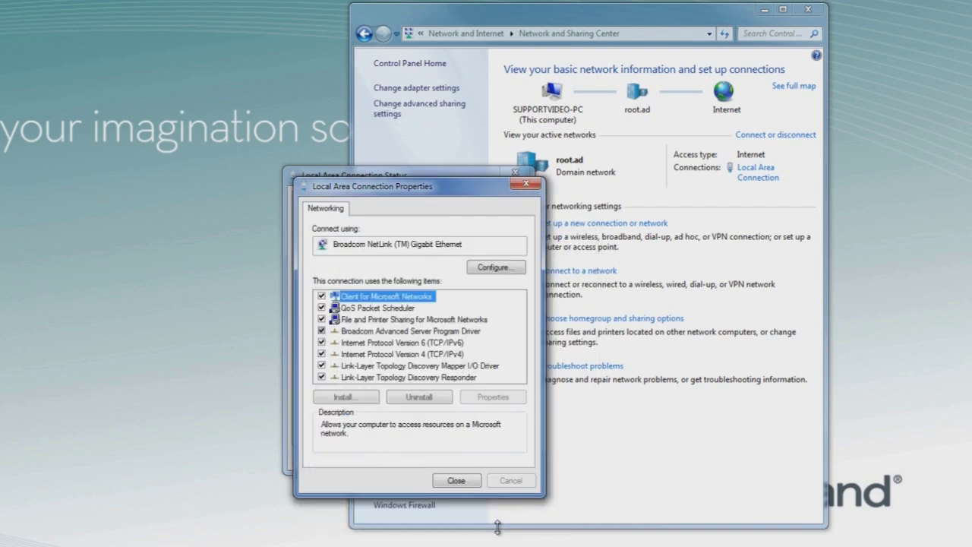
click(457, 480)
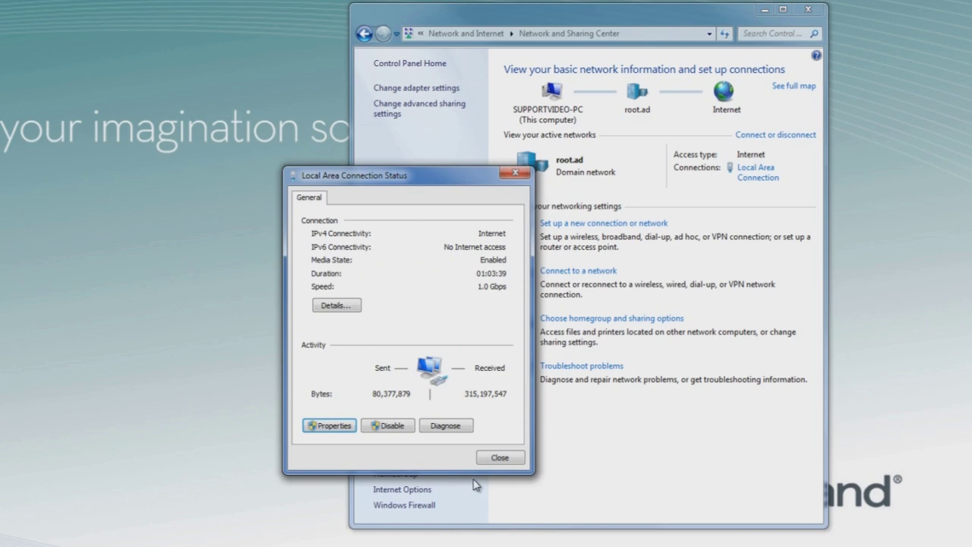
click(515, 173)
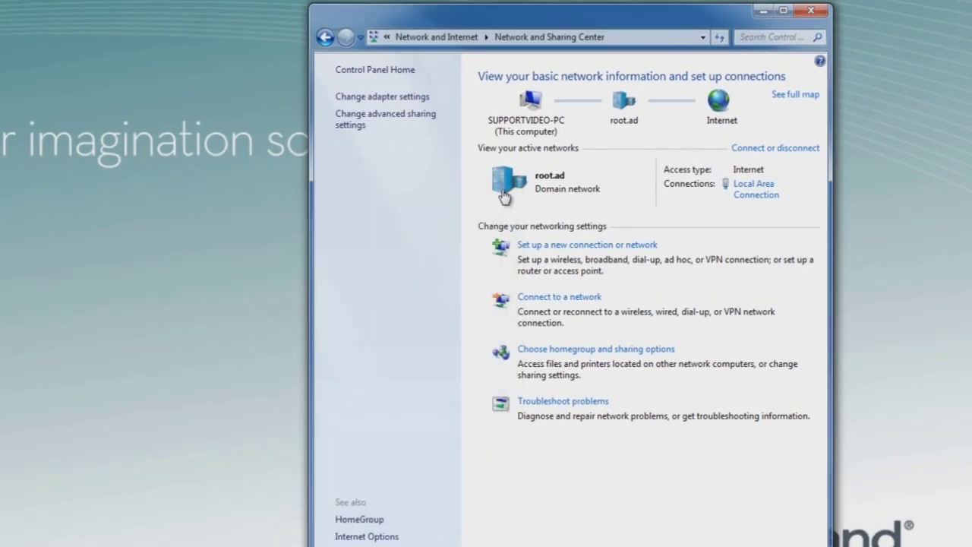
click(811, 12)
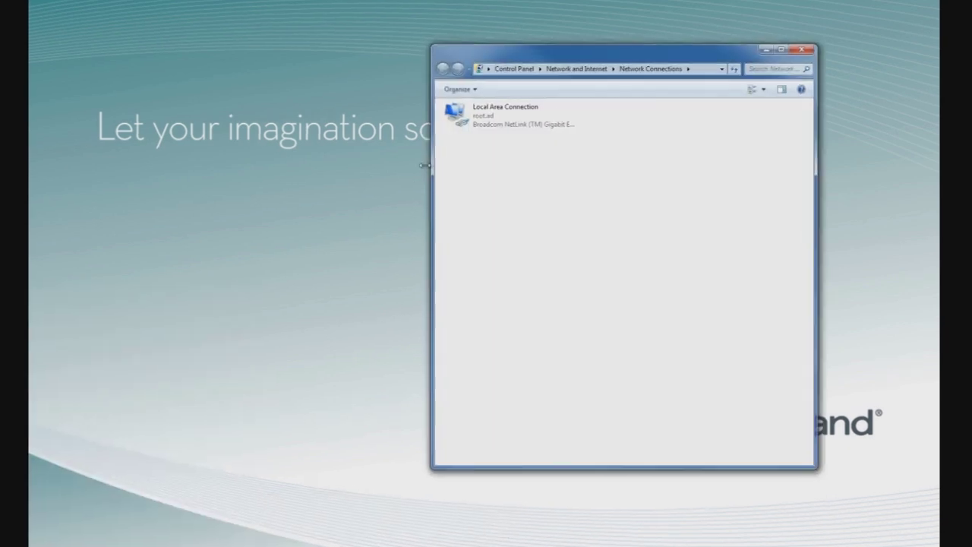
Step: View the status and connection details of the Local Area Connection in Network Connections
right_click(476, 114)
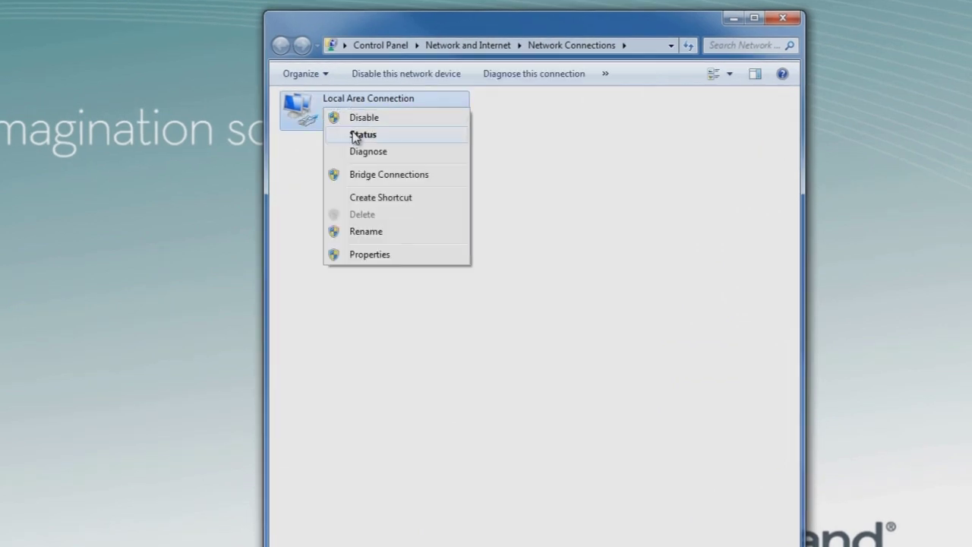
click(353, 136)
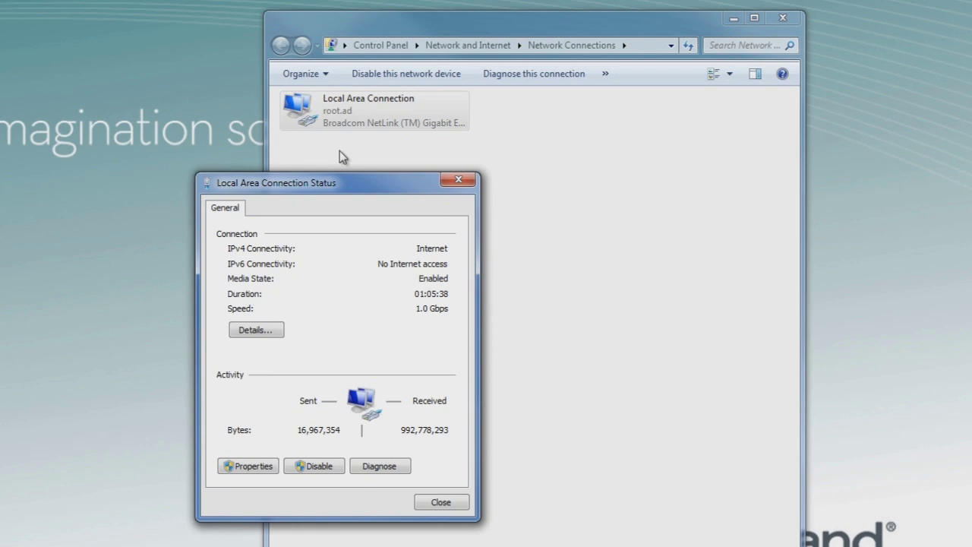
click(255, 330)
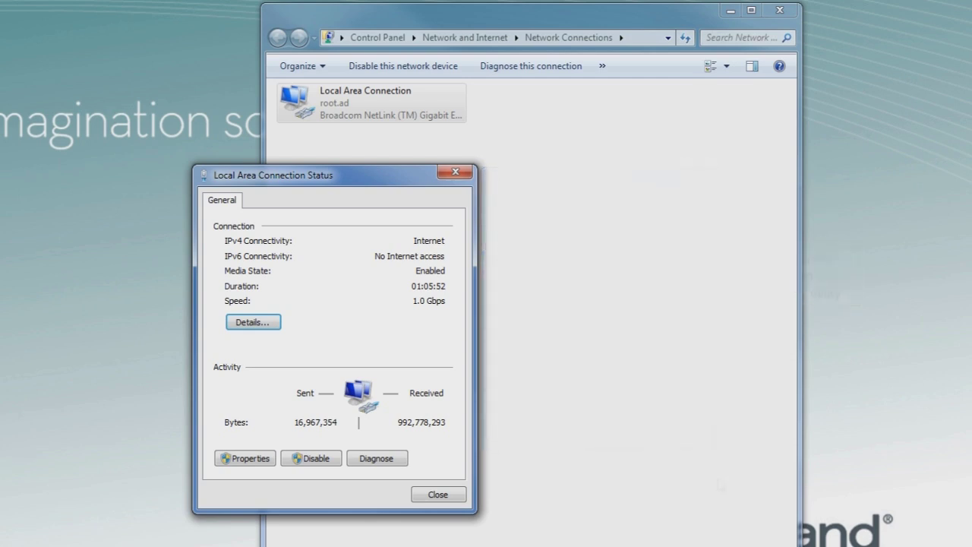
Step: Review the TCP/IPv4 addressing properties beside the Local Area Connection status, and close both connection dialogs
click(259, 459)
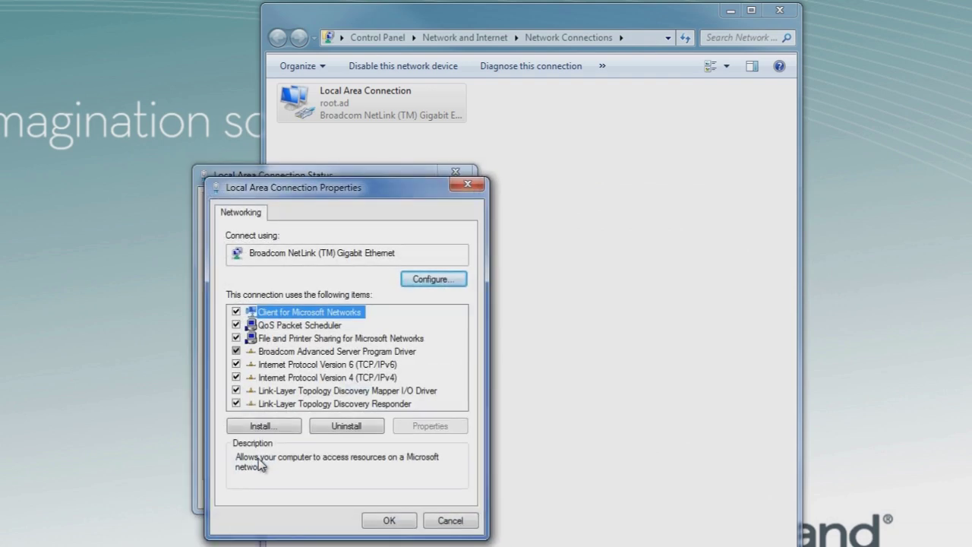
drag(374, 195, 660, 185)
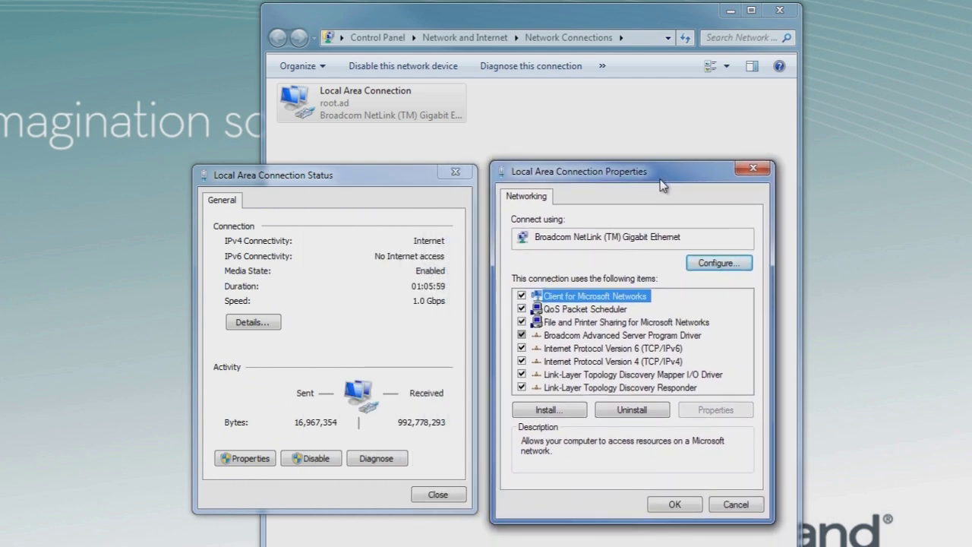
click(654, 363)
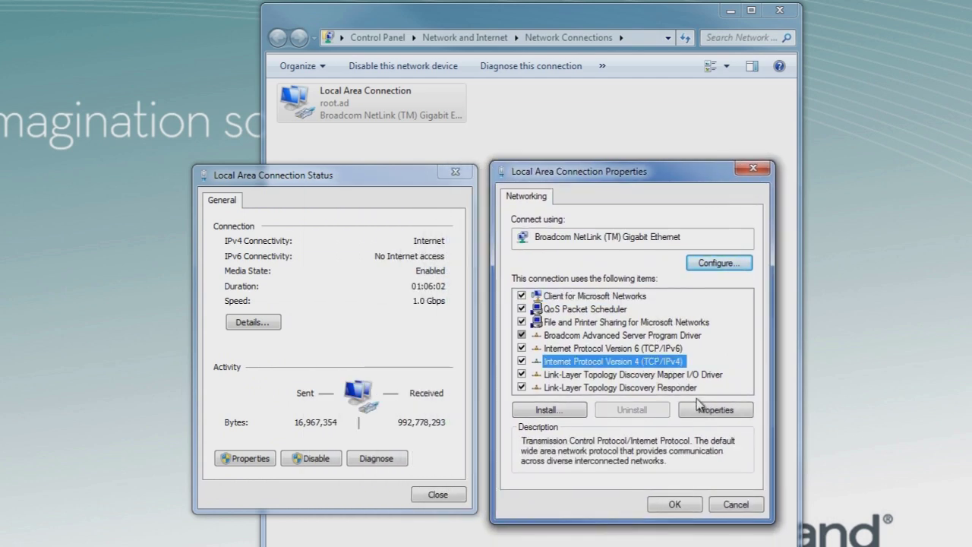
click(705, 411)
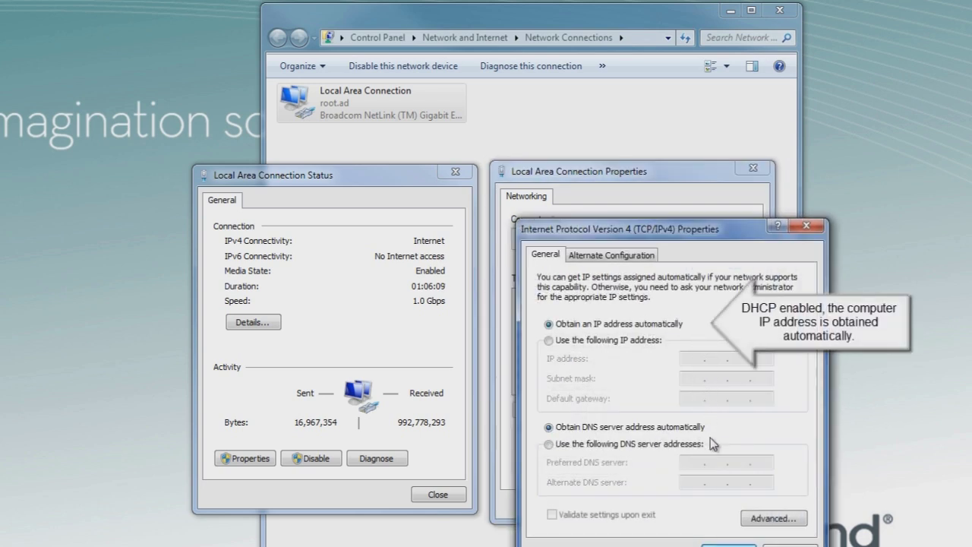
click(728, 544)
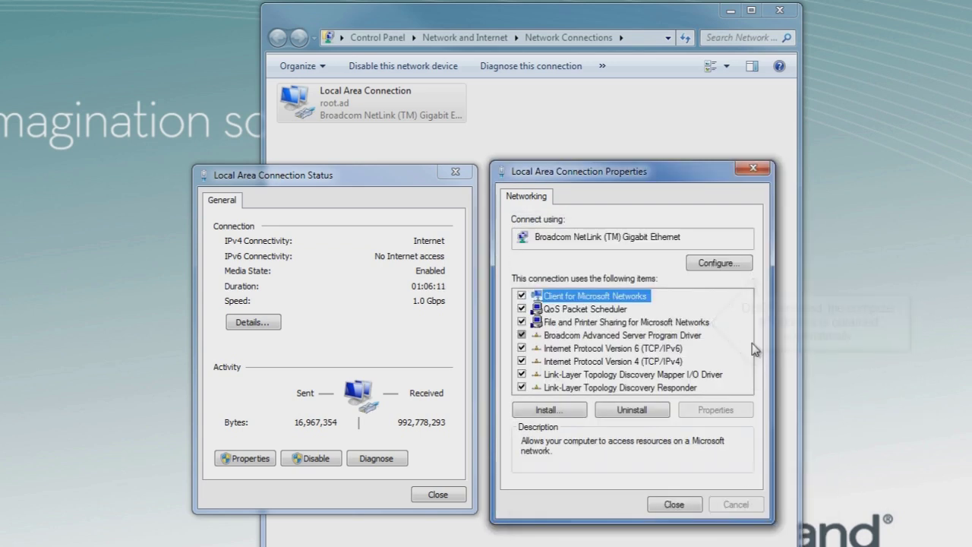
click(753, 168)
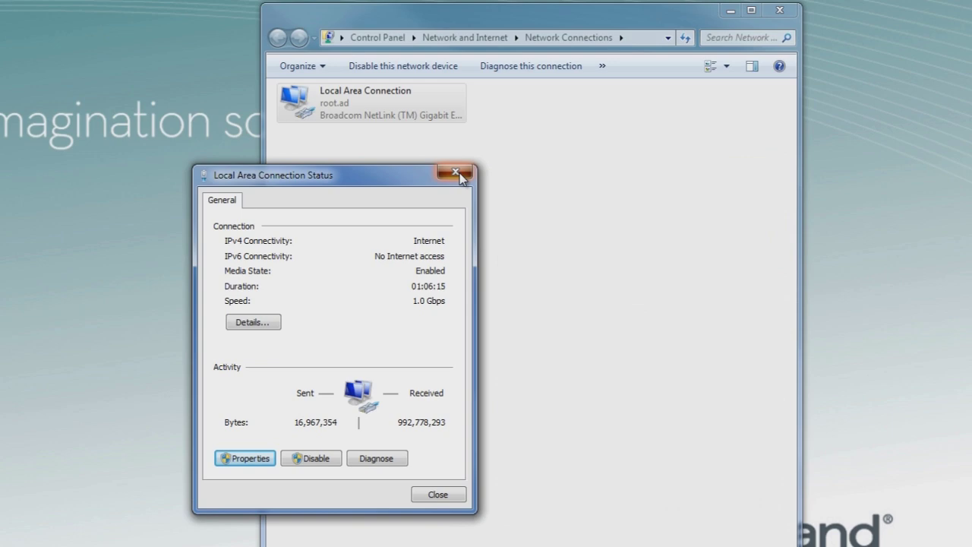
click(458, 173)
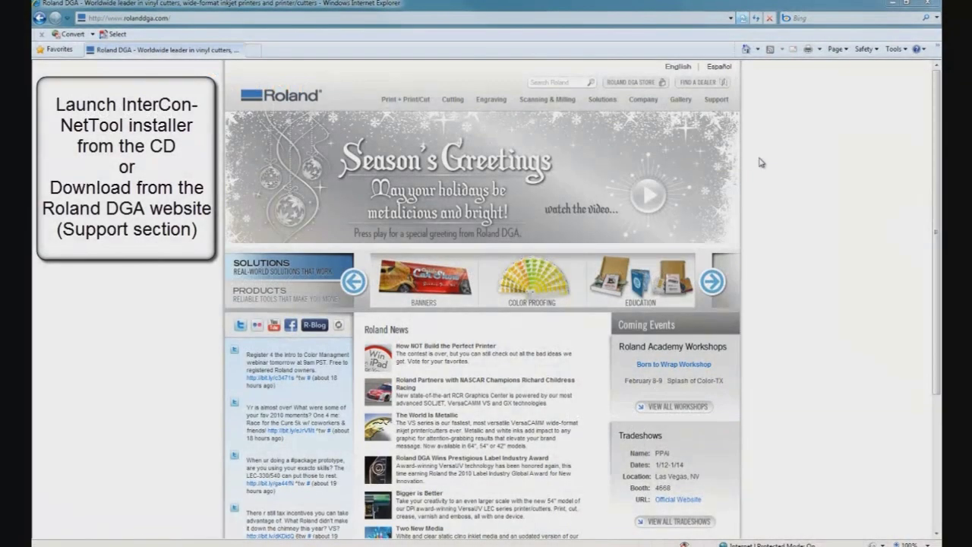
Step: Find the VersaCAMM SP-540v in the Roland website's Support Wizard and list its available utilities
click(720, 102)
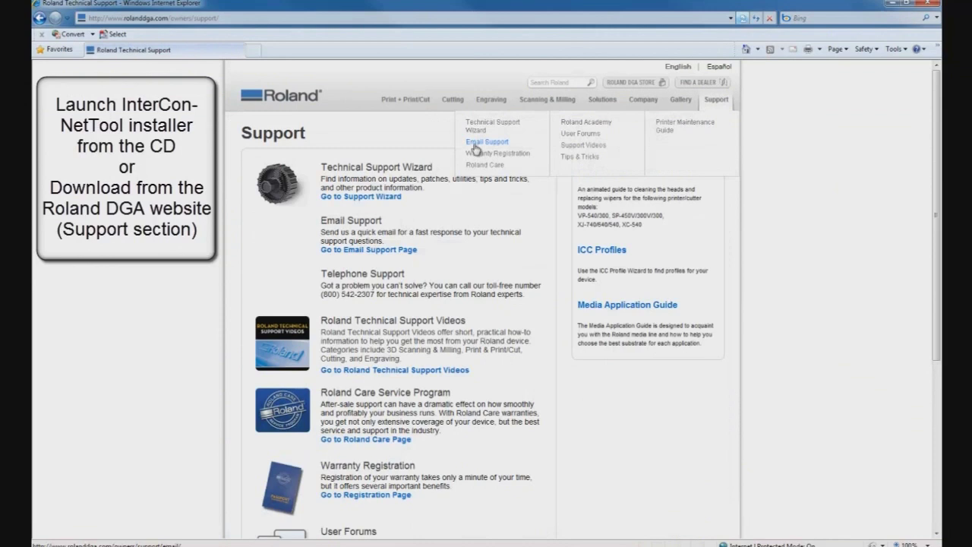
click(390, 199)
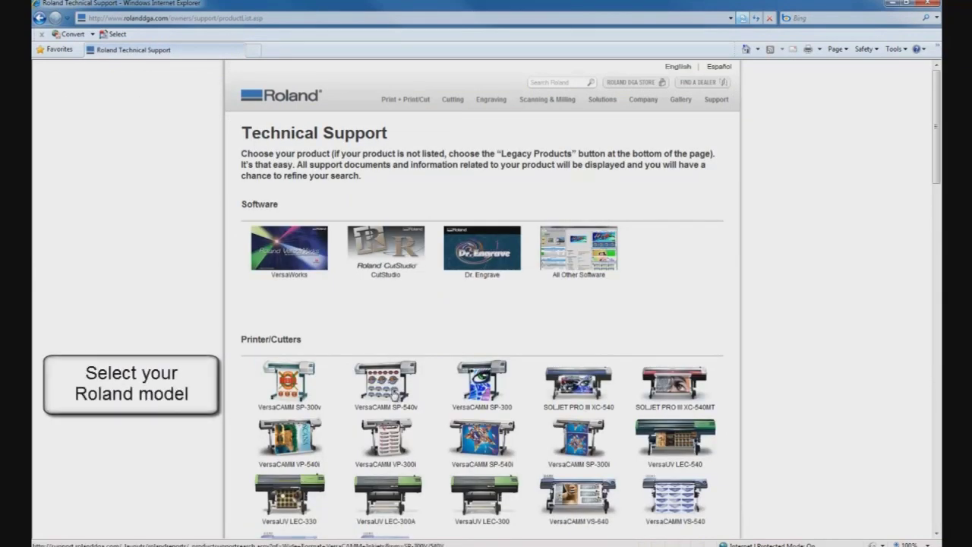
click(395, 394)
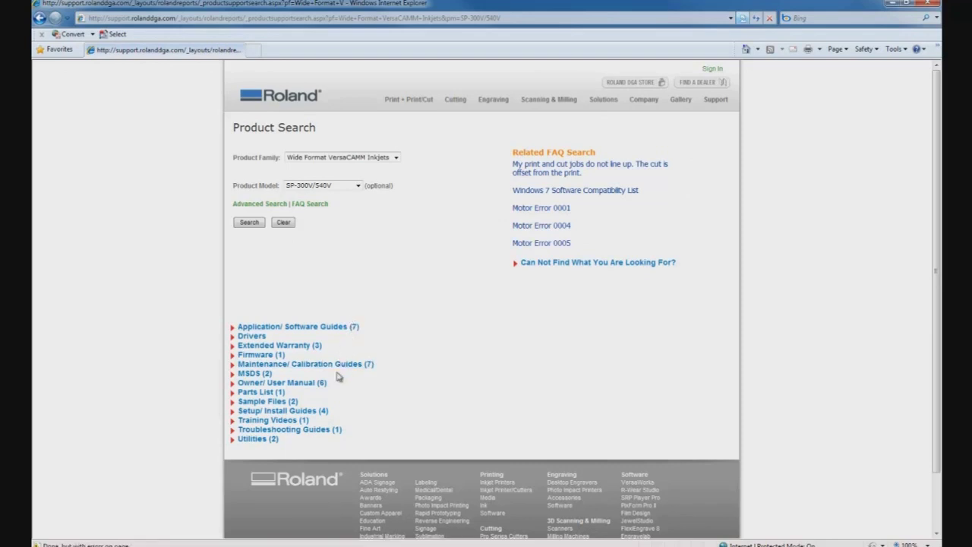
click(250, 440)
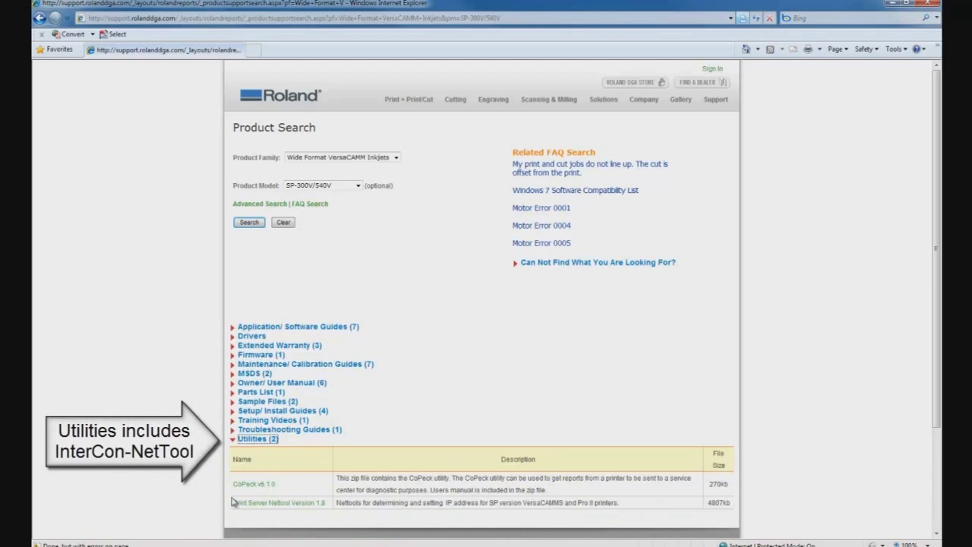
Step: Run the Print Server Nettool Version 1.8 download and install InterCon-NetTool in English with the default destination and program folders
click(322, 504)
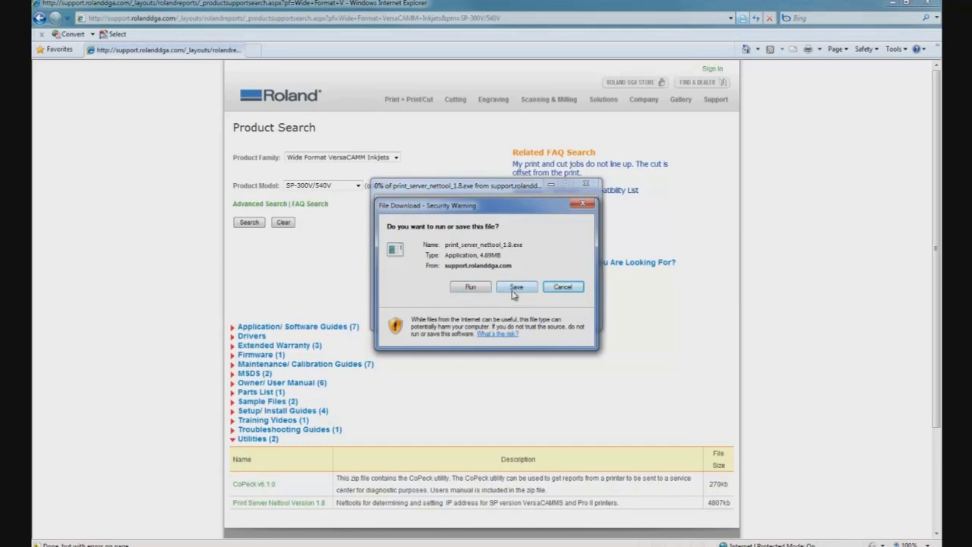
click(472, 287)
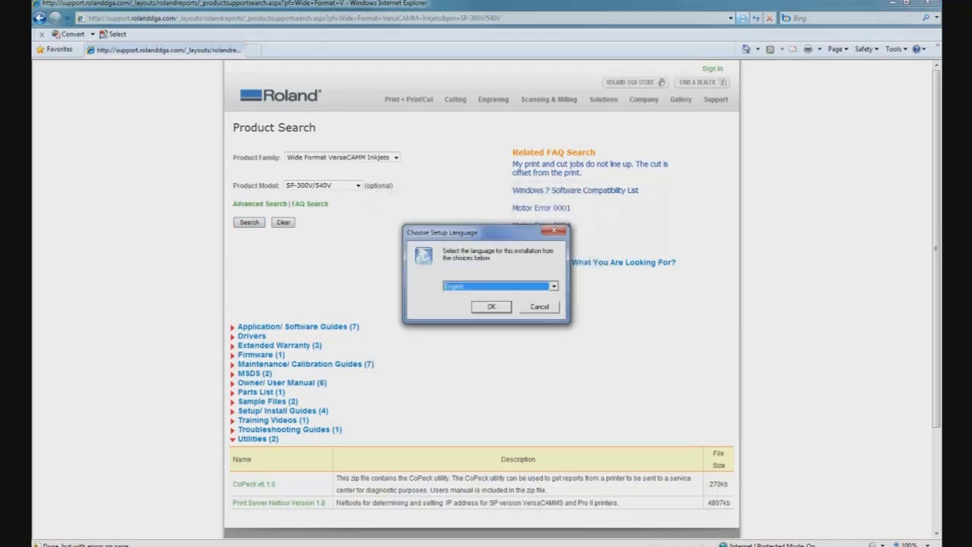
click(495, 308)
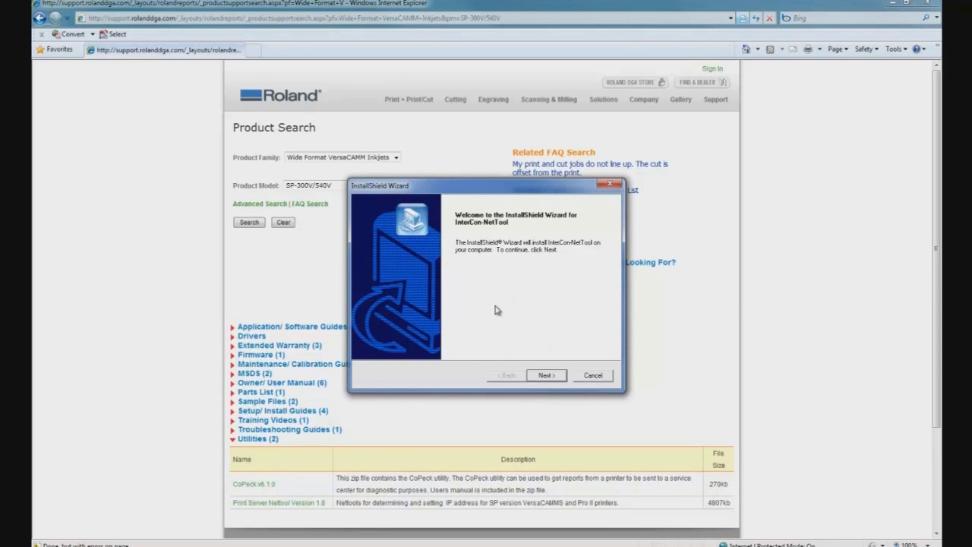
click(543, 376)
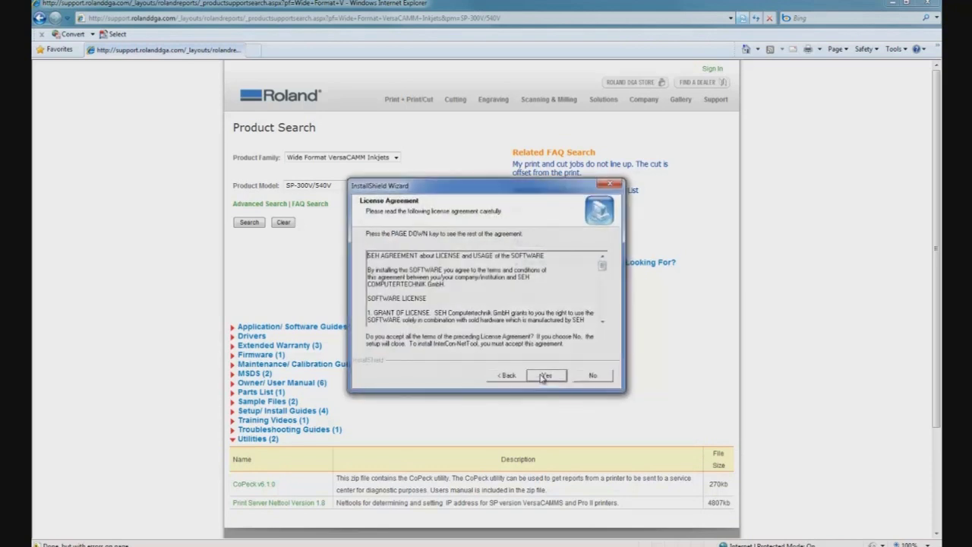
click(543, 376)
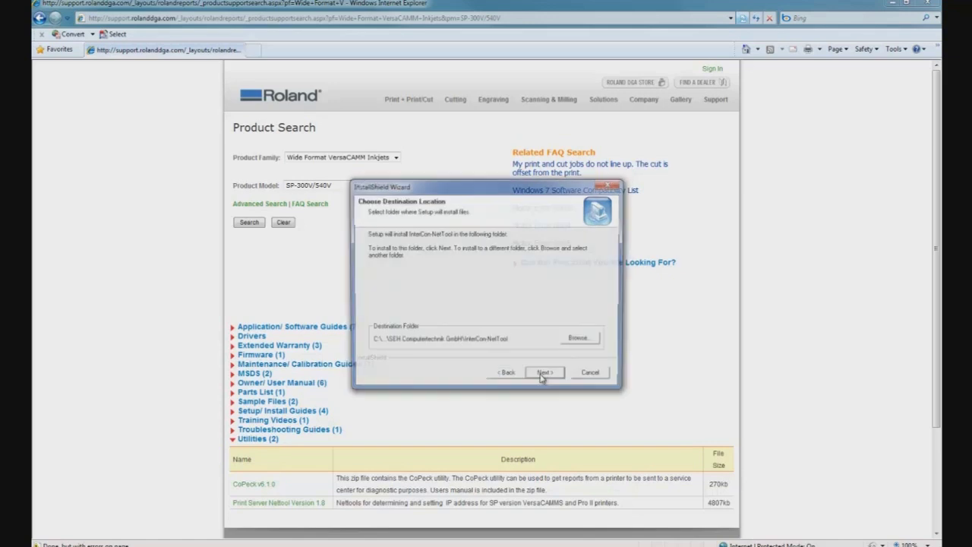
click(544, 376)
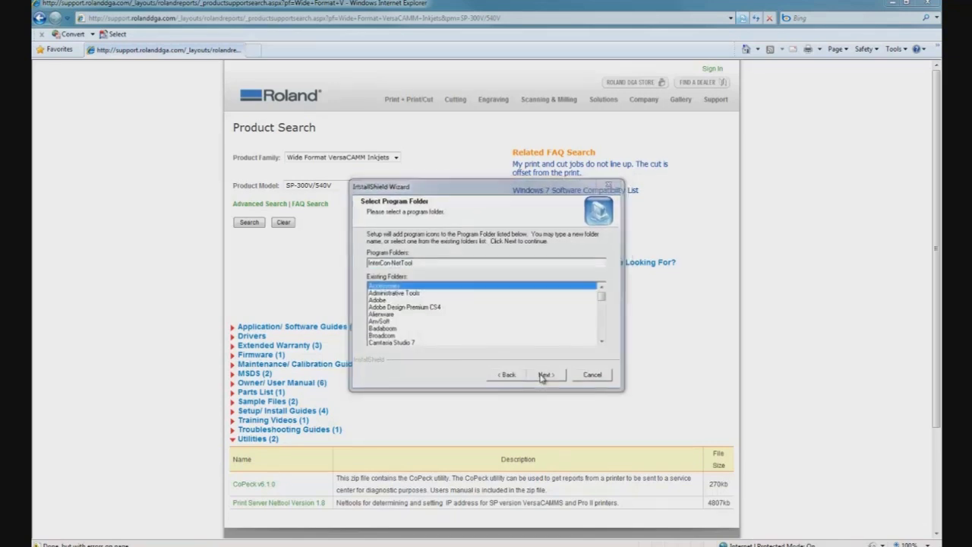
click(544, 376)
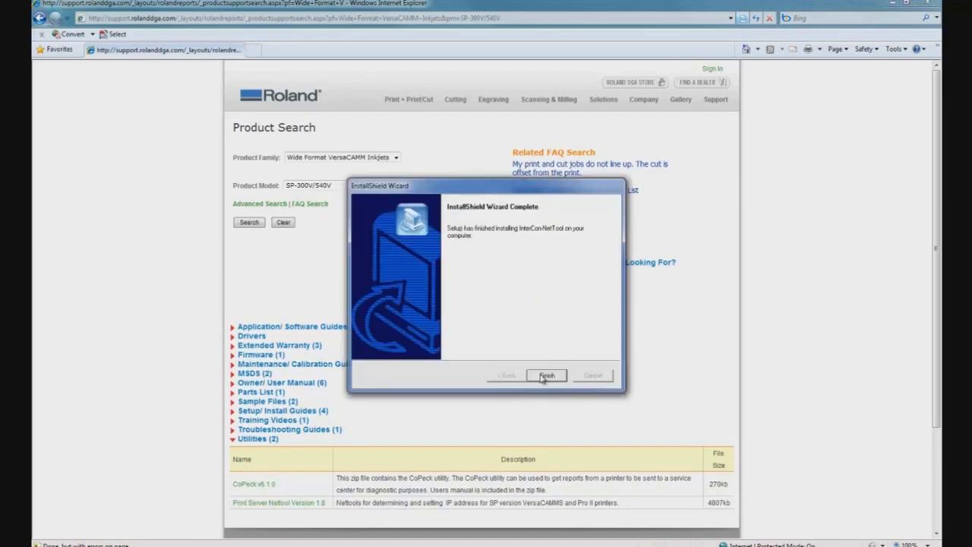
click(546, 376)
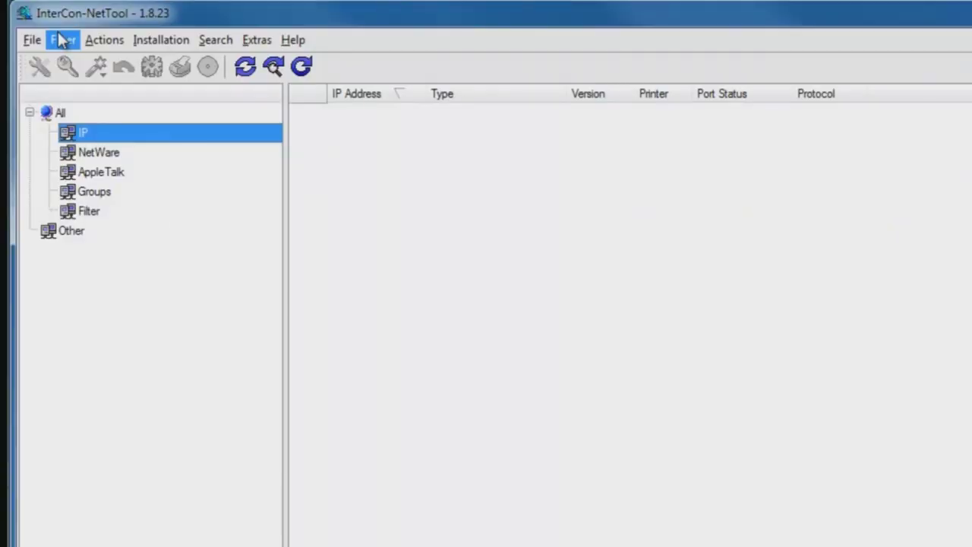
Step: Rebuild the print server list in InterCon-NetTool and show the New Print Server folder under IP
click(302, 68)
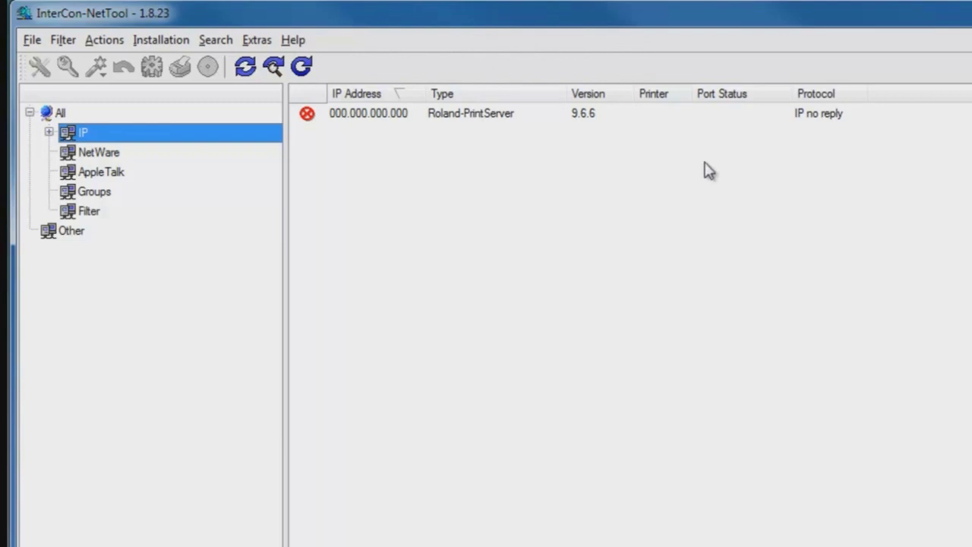
click(378, 121)
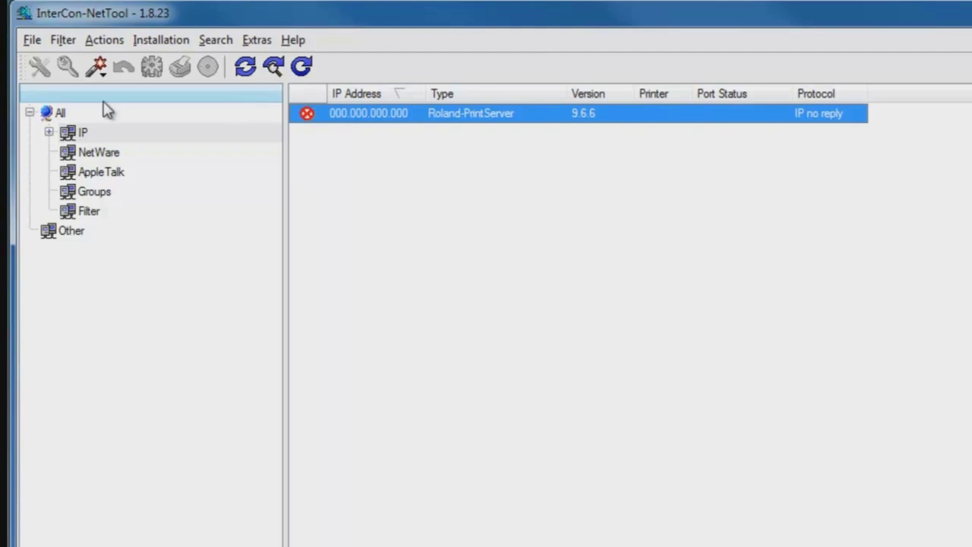
click(50, 133)
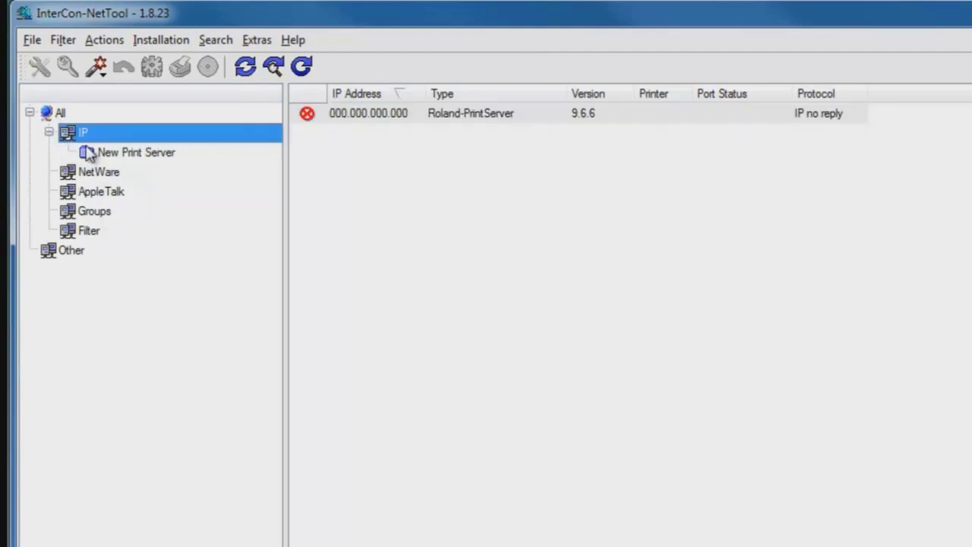
click(127, 159)
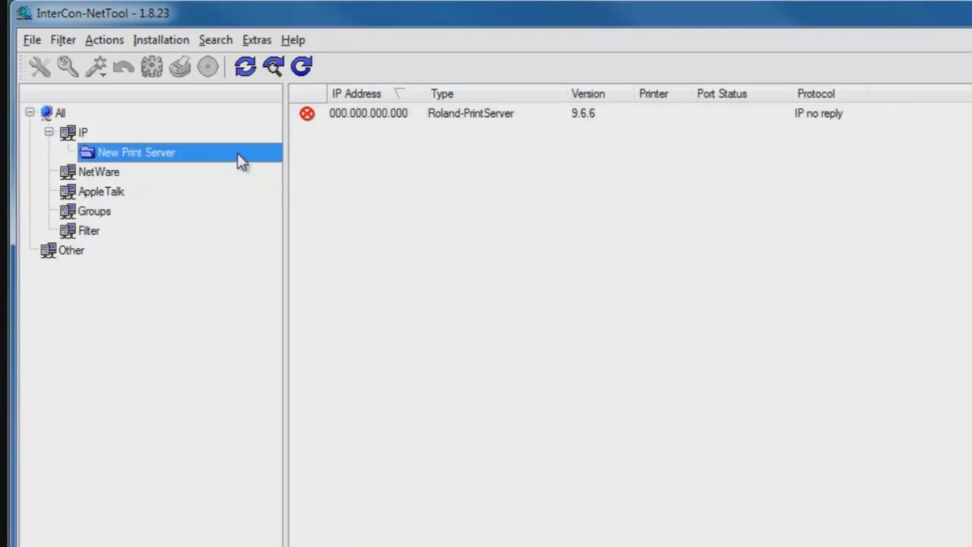
Step: Start the IP Wizard for the Roland-PrintServer and set its IP address to 192.168.1.25
click(368, 120)
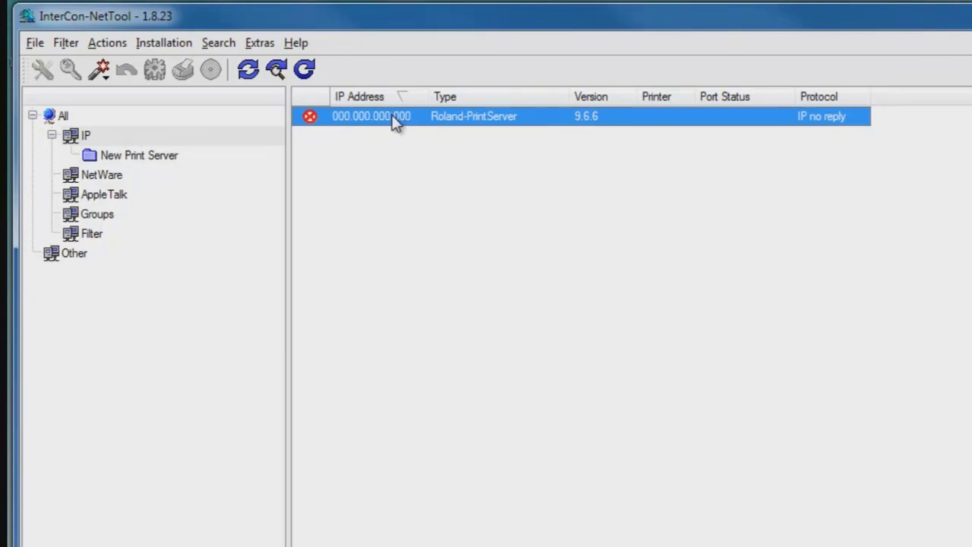
right_click(394, 124)
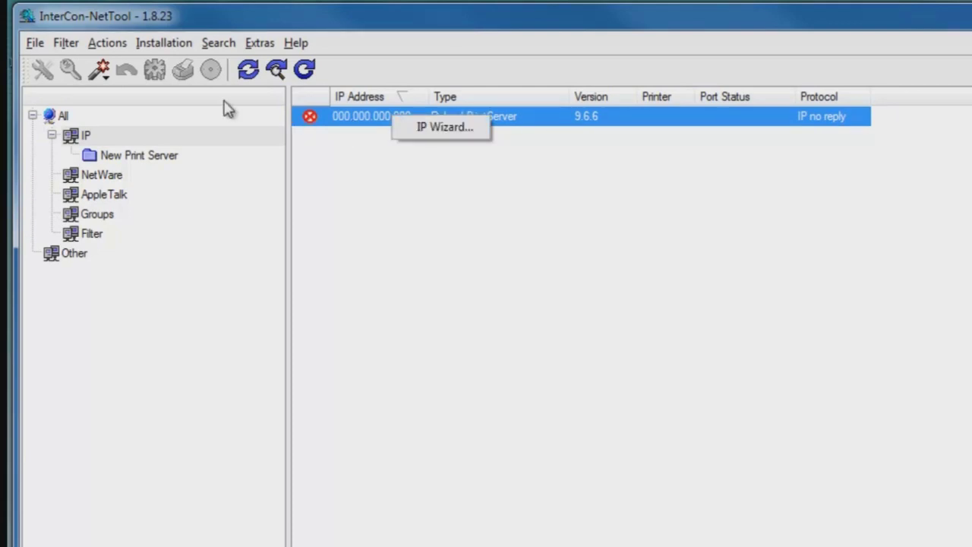
click(102, 71)
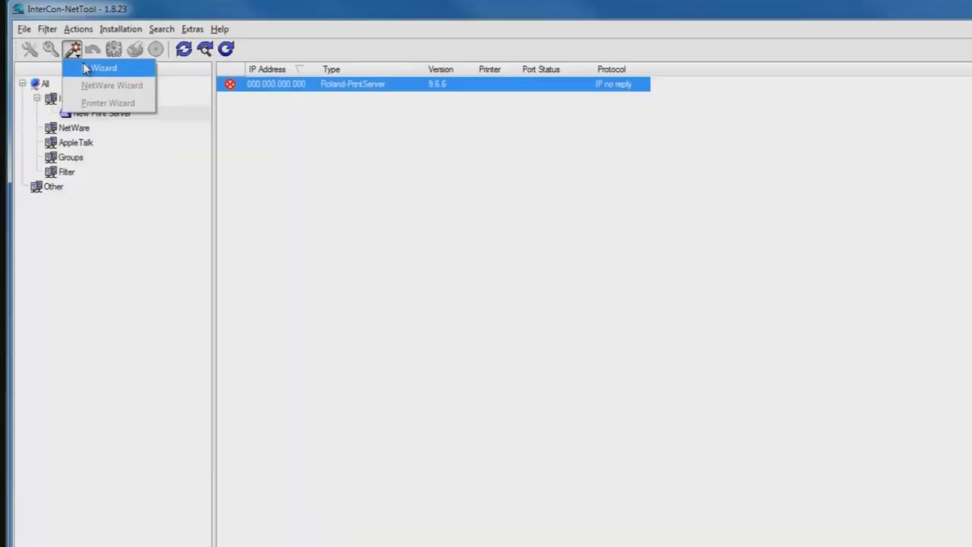
click(86, 69)
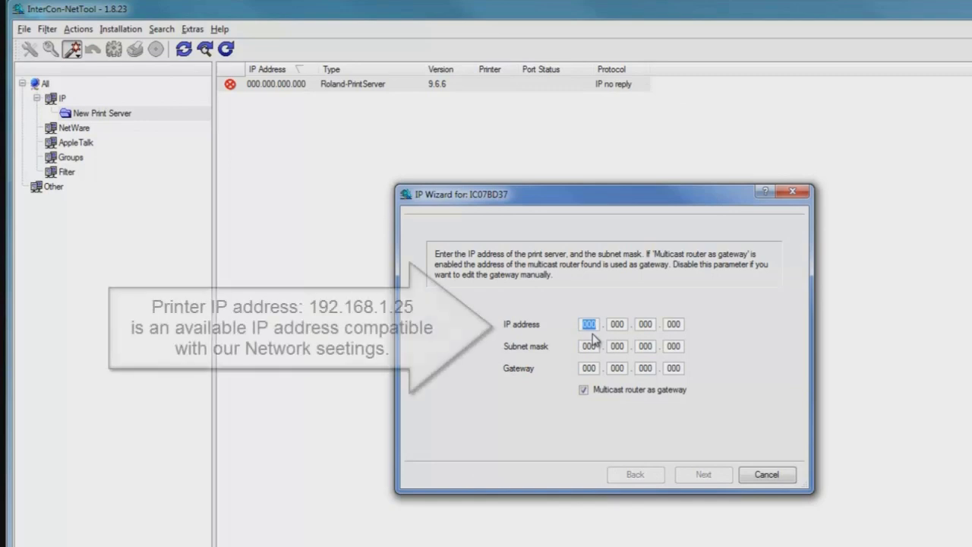
text(192)
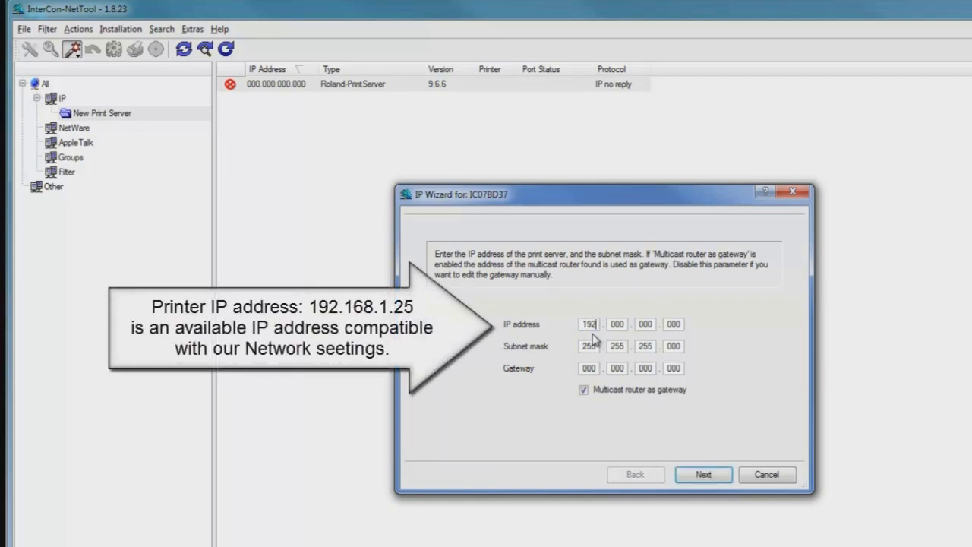
key(period)
text(168)
key(period)
text(1)
key(period)
text(25)
key(Tab)
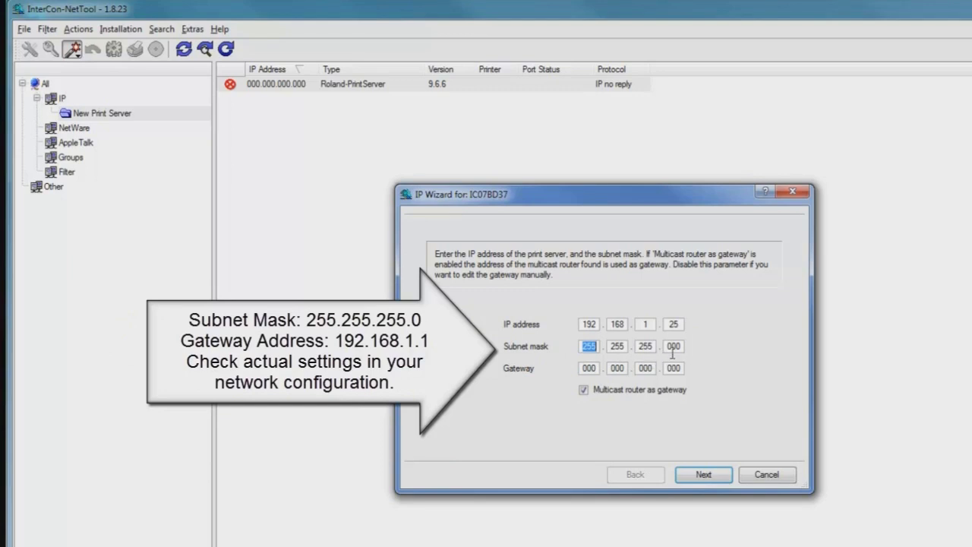
Step: Set the print server's gateway to 192.168.1.1 in the IP Wizard
click(589, 368)
key(BackSpace)
text(192)
key(period)
text(68)
key(period)
text(1)
key(period)
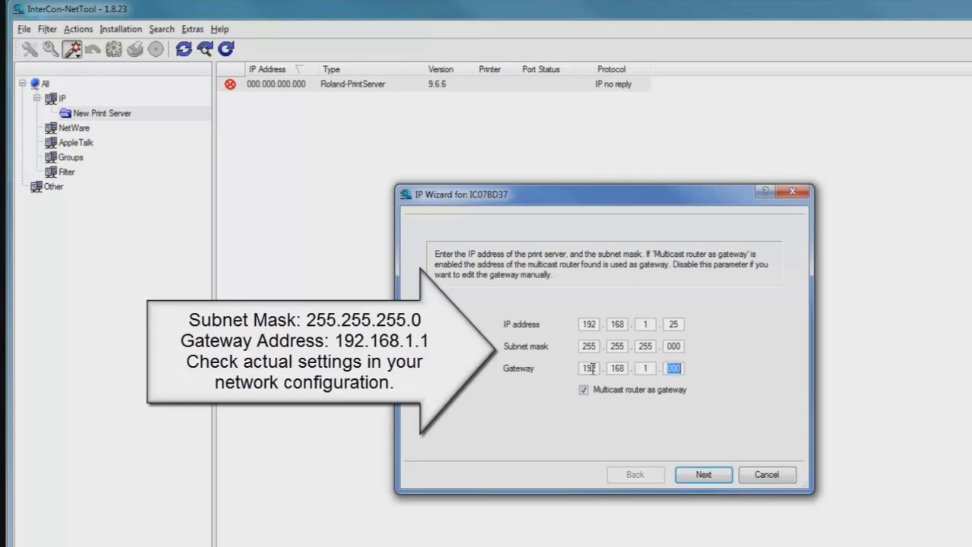
text(1)
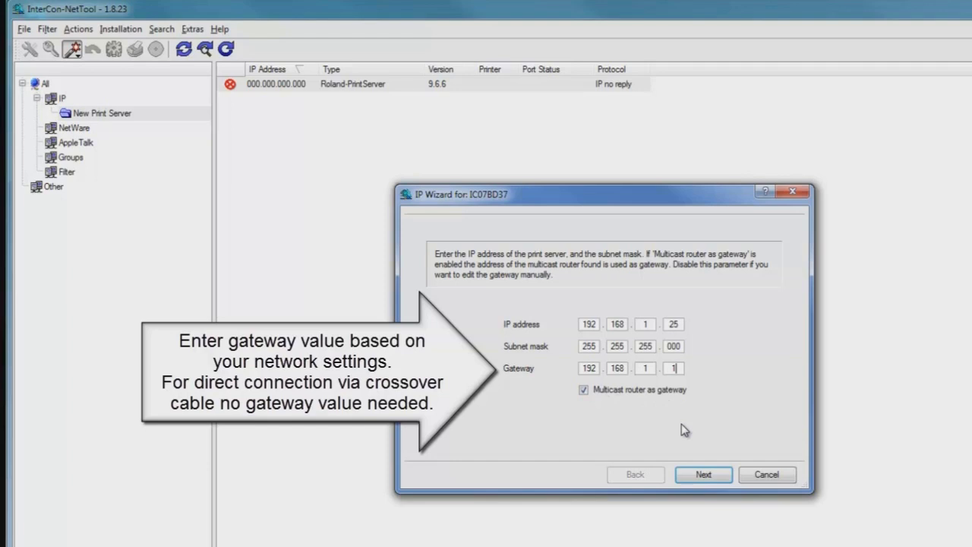
Step: Finish the IP Wizard to save the manual TCP/IP configuration to the print server
click(705, 474)
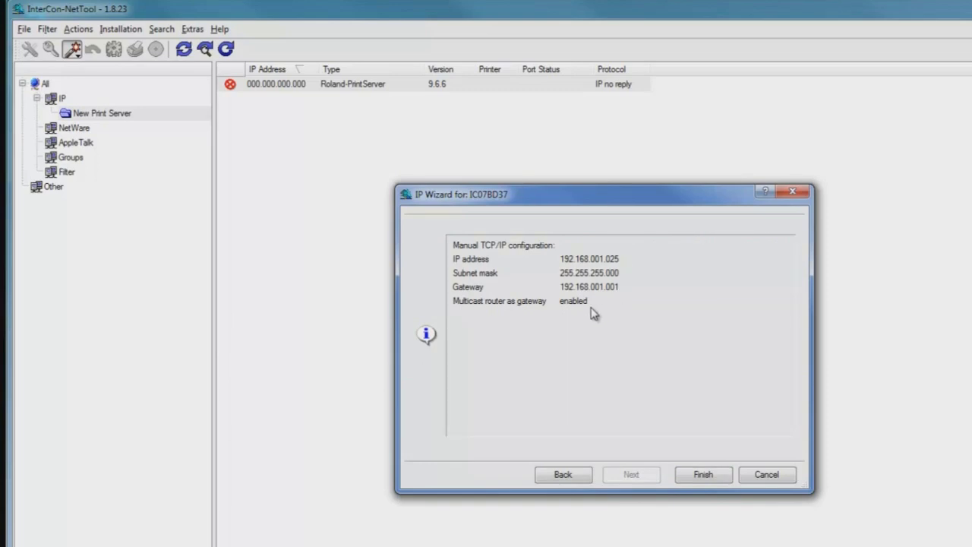
click(706, 482)
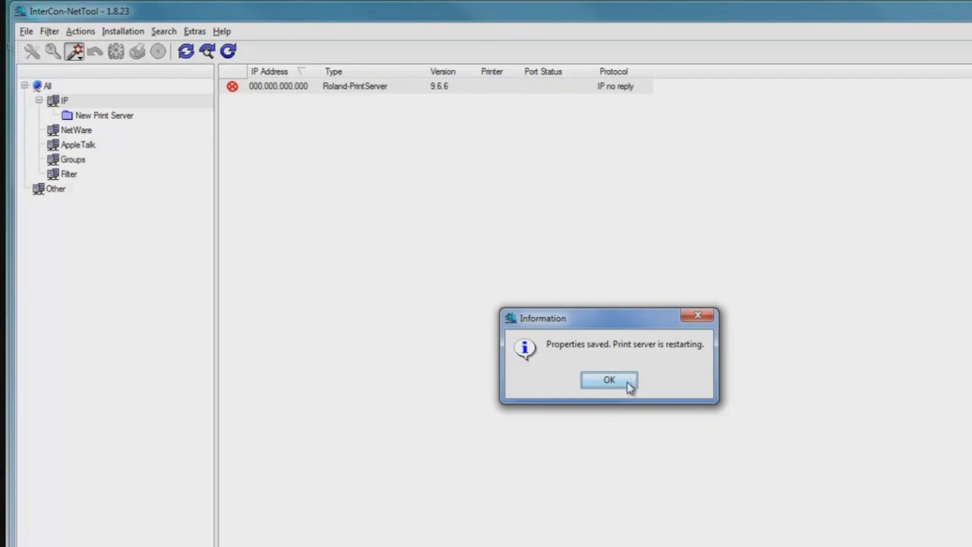
click(629, 385)
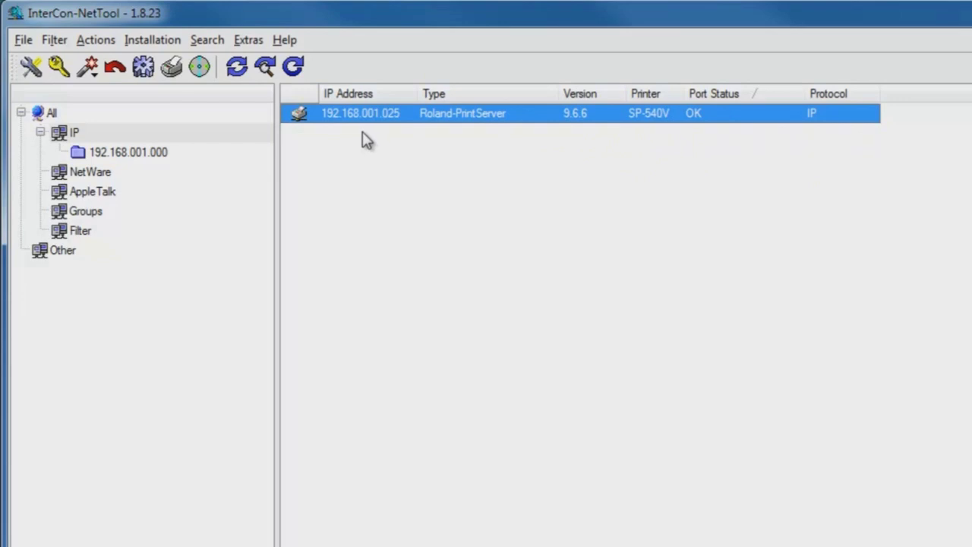
click(209, 41)
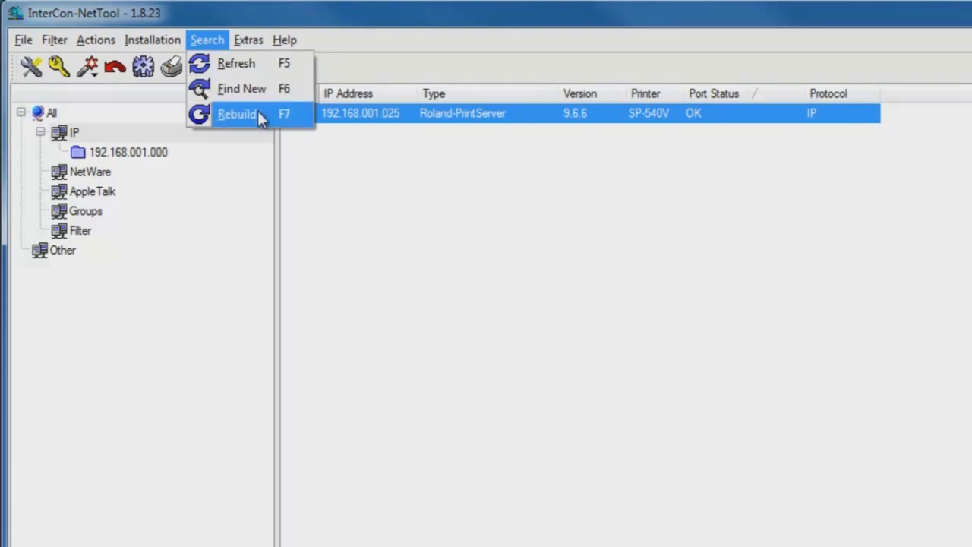
mouse_move(144, 41)
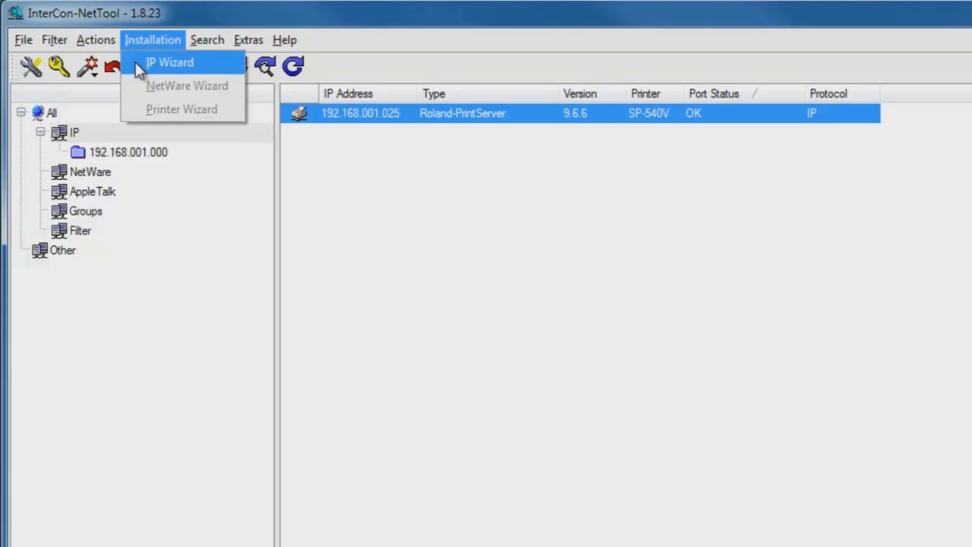
mouse_move(33, 47)
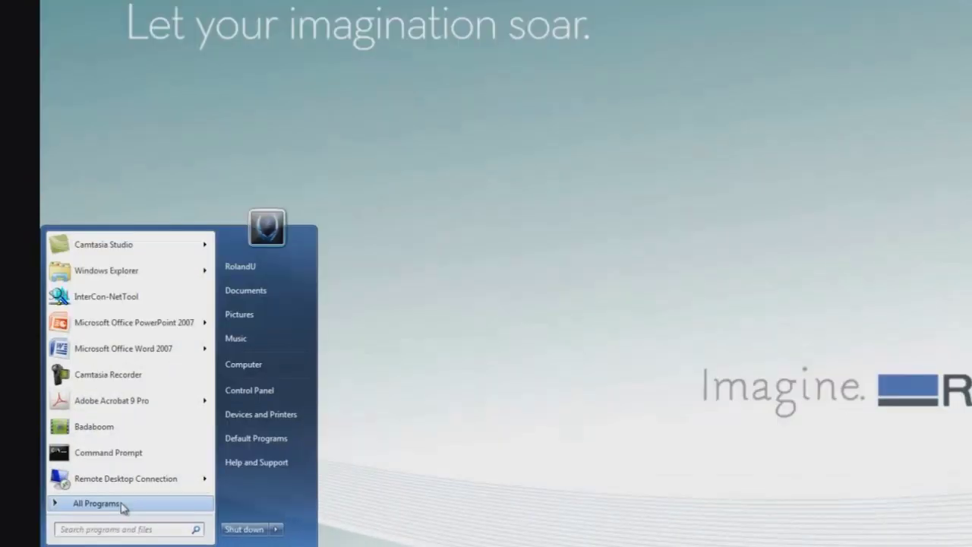
Step: Launch Roland VersaWorks and enter 192.168.1.25 as the printer's TCP/IP address in Printer Settings
click(123, 507)
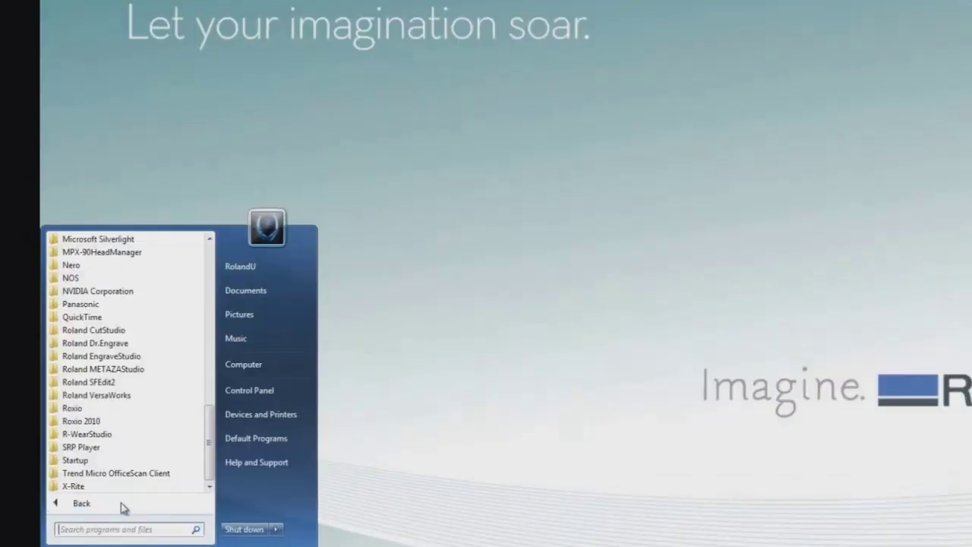
click(141, 393)
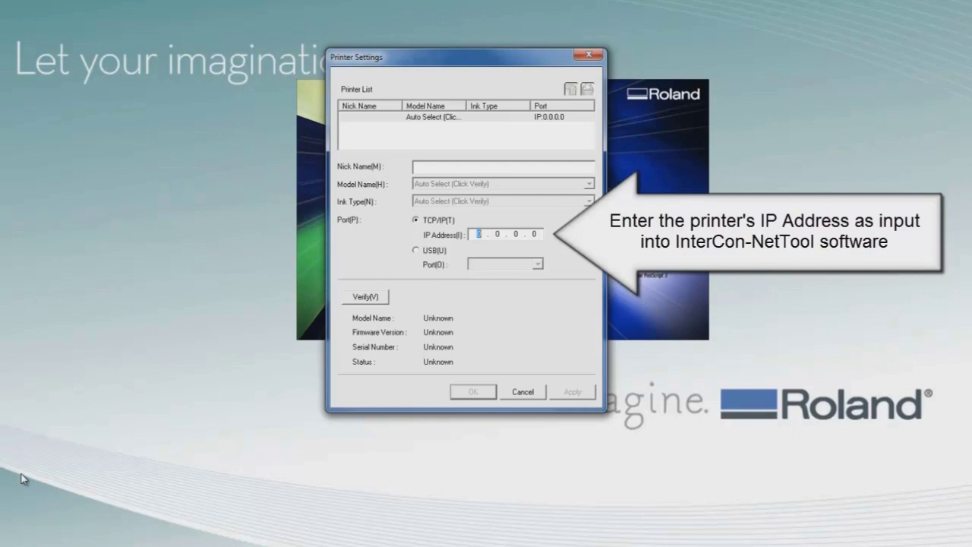
text(192 . 168 . 1)
click(544, 234)
text(25)
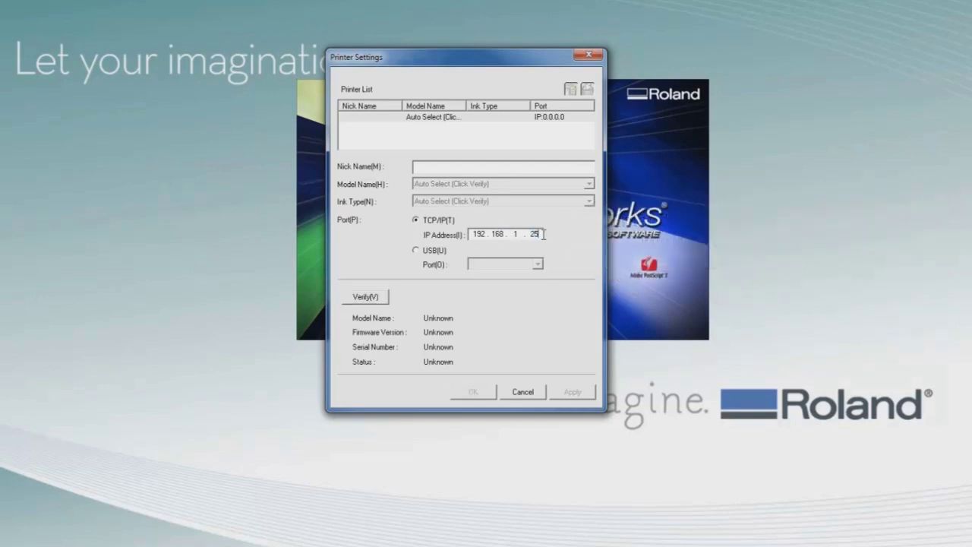
Step: Verify the printer connection and save the printer settings without installing the printer driver
click(382, 298)
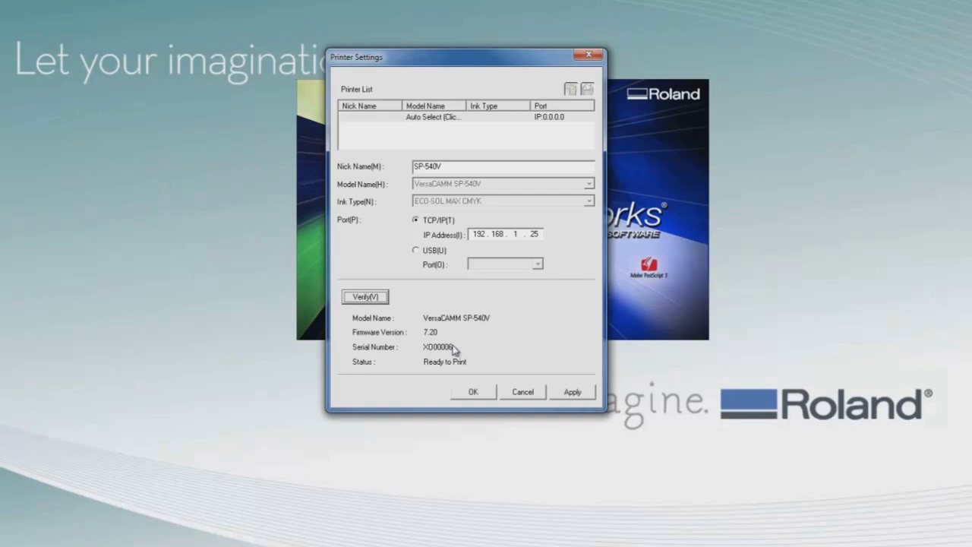
click(472, 392)
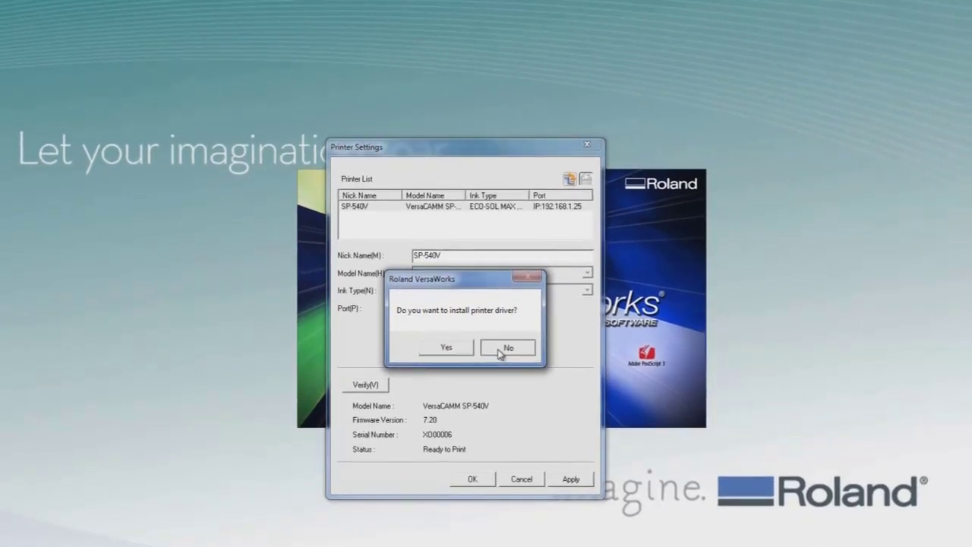
click(507, 348)
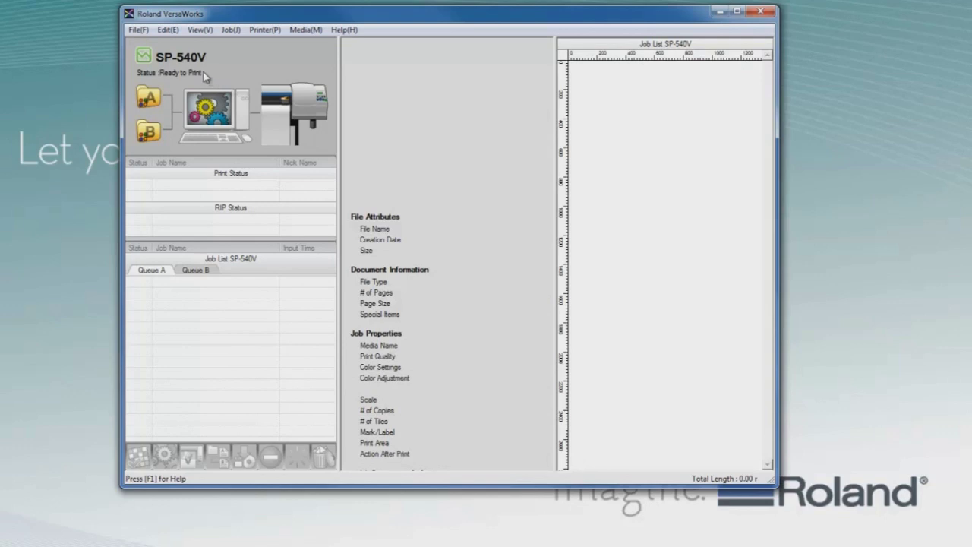
Step: Reopen Printer Settings in VersaWorks and add another printer entry to the Printer List
click(277, 30)
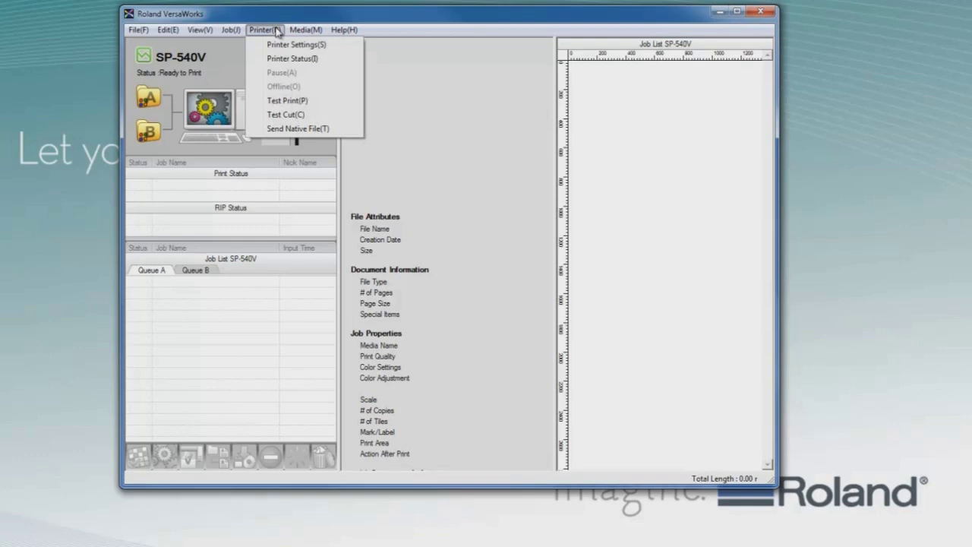
click(280, 44)
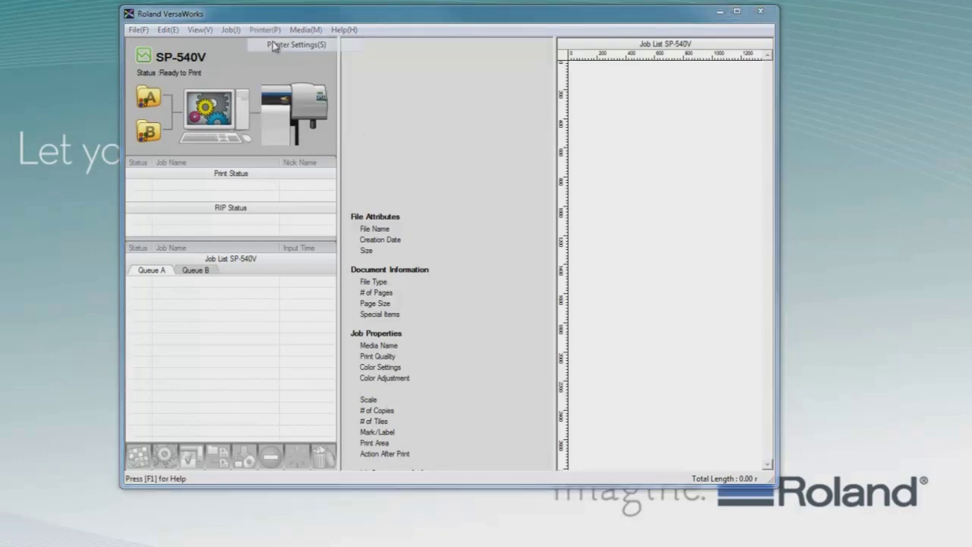
drag(422, 147, 454, 99)
click(604, 132)
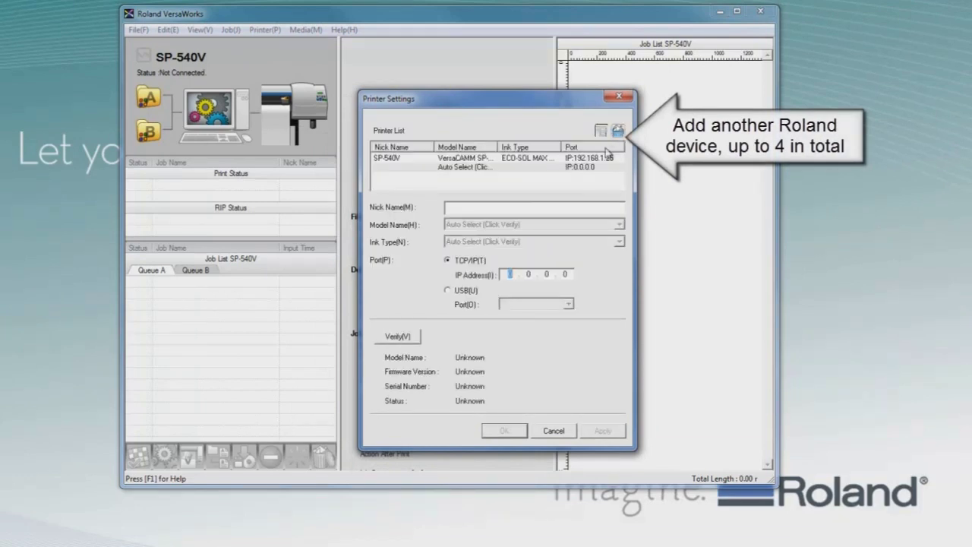
Step: Cancel the additional printer entry, then check the SP-540V's connection status and ink levels in Printer Status and close it
click(553, 431)
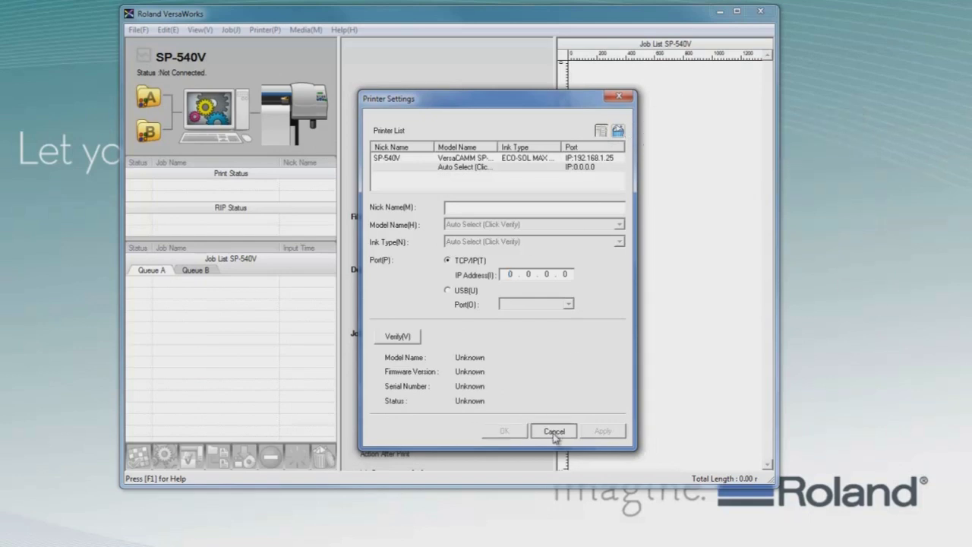
click(272, 31)
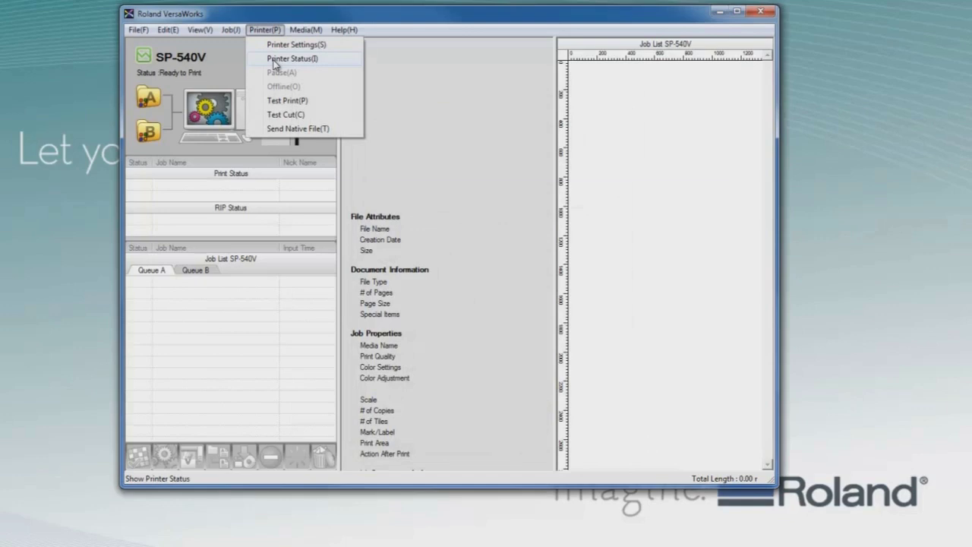
click(277, 60)
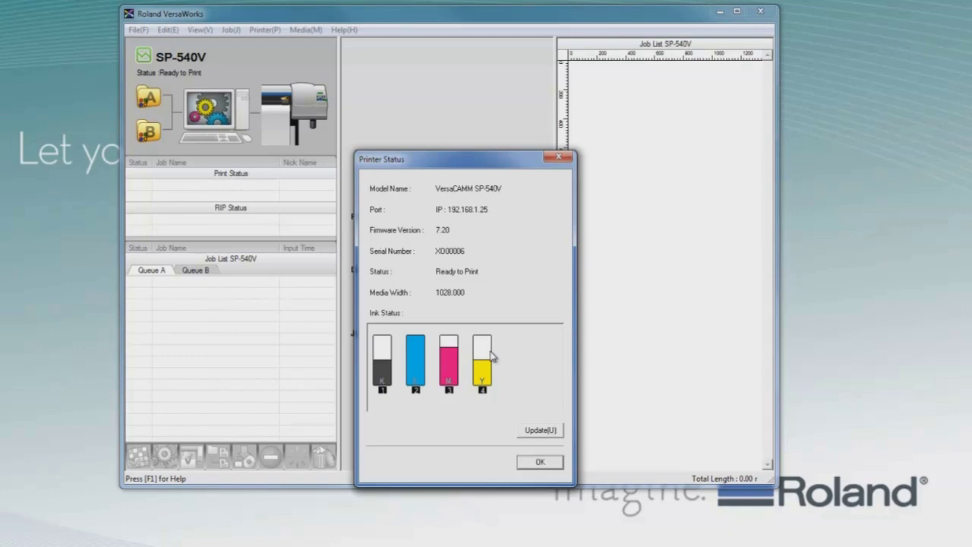
click(539, 465)
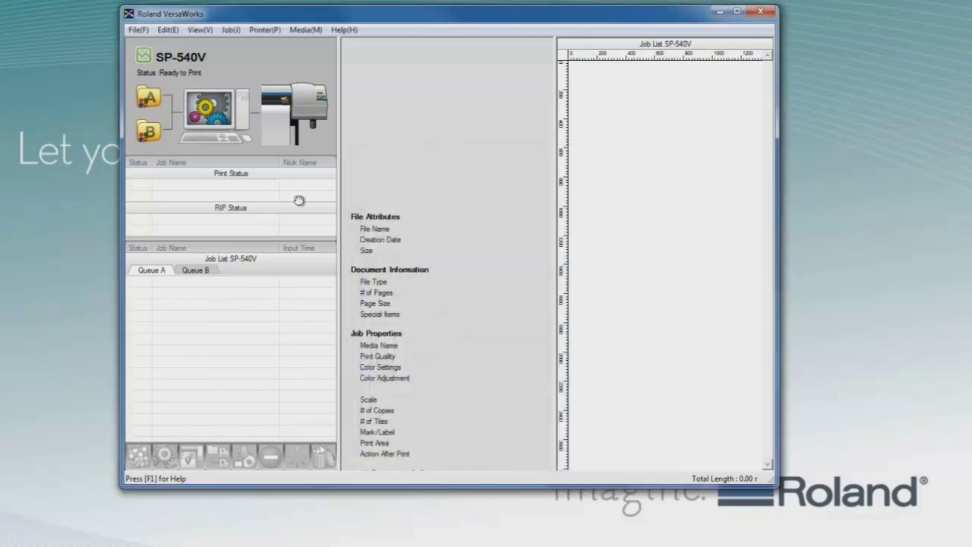
click(139, 30)
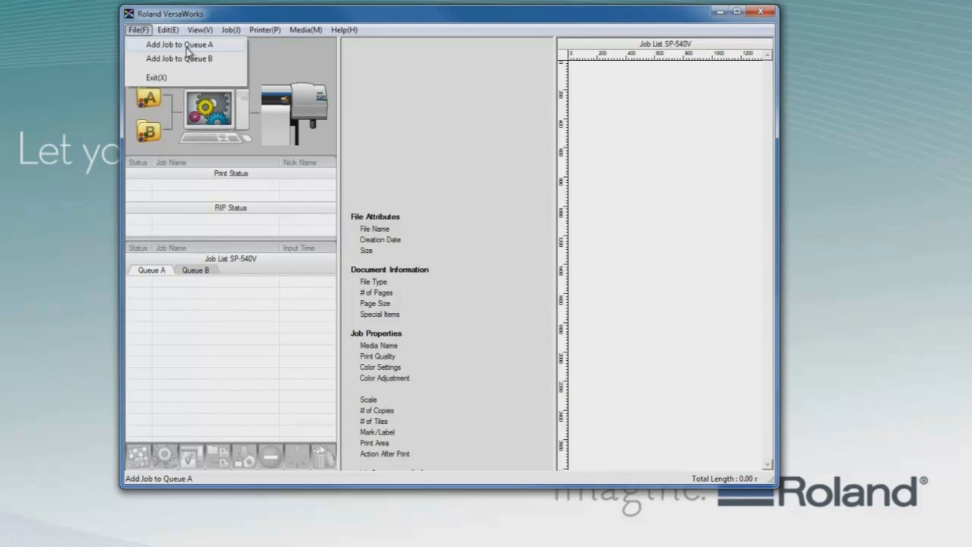
click(270, 66)
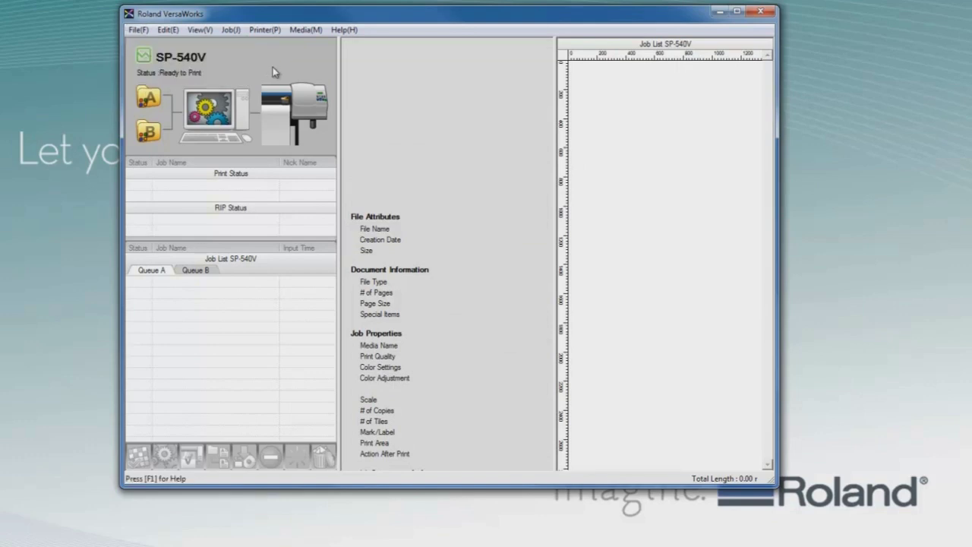